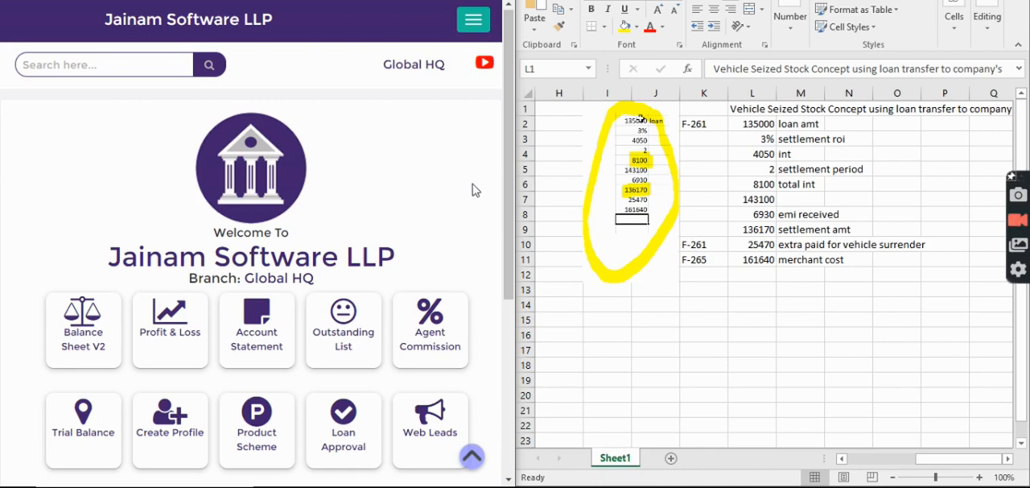
Look up the customer file listed beside the loan amount in the worksheet and start a new loan entry for it.
left_click(149, 60)
type("F-")
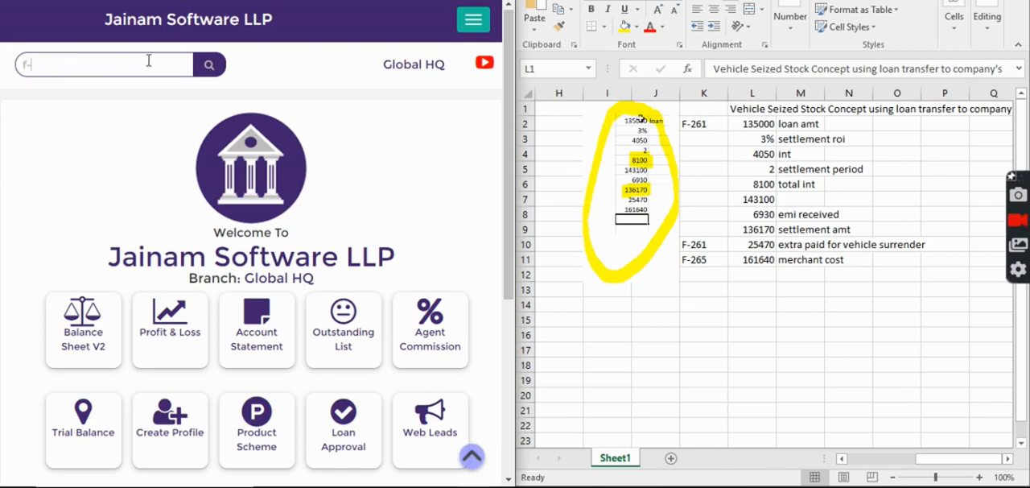
type("265")
key("Return")
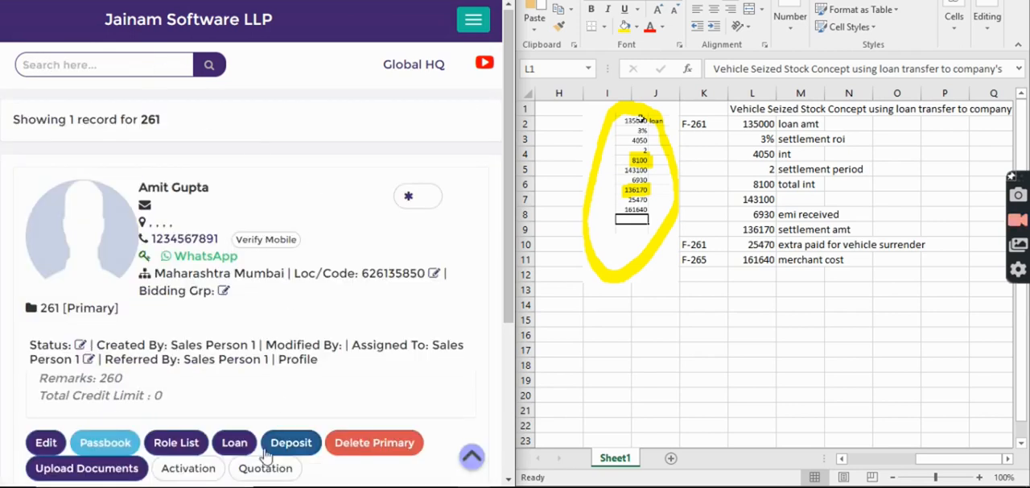
left_click(234, 445)
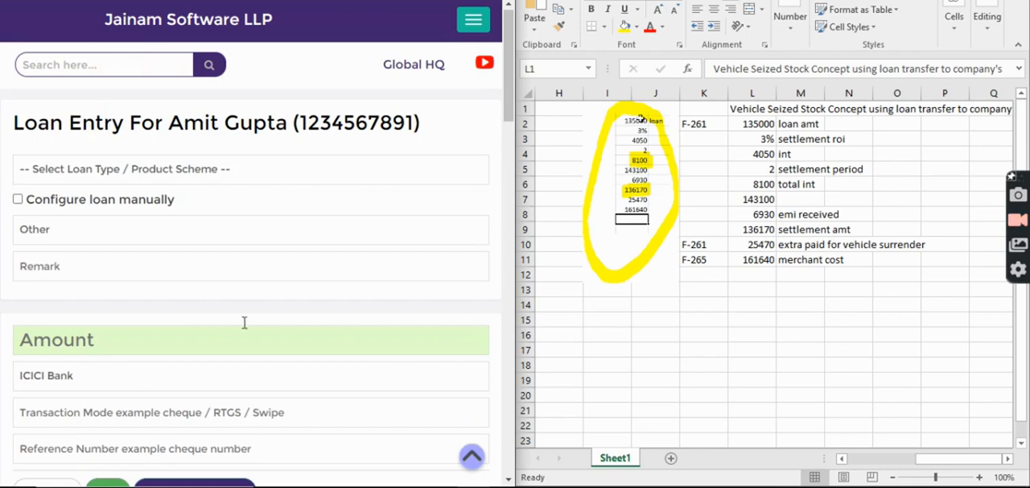
Choose the 6930 Loan Transfer Test scheme and enable manual loan configuration.
left_click(170, 175)
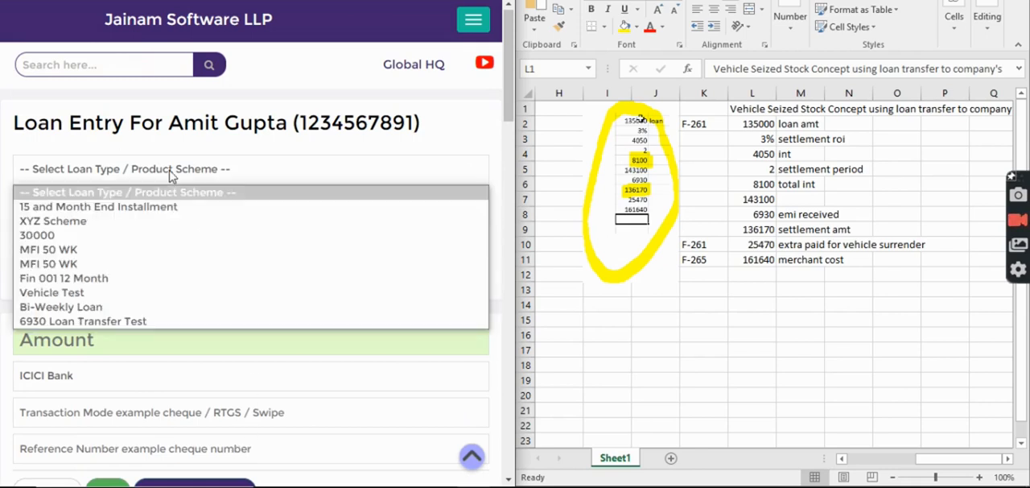
left_click(124, 325)
left_click(17, 200)
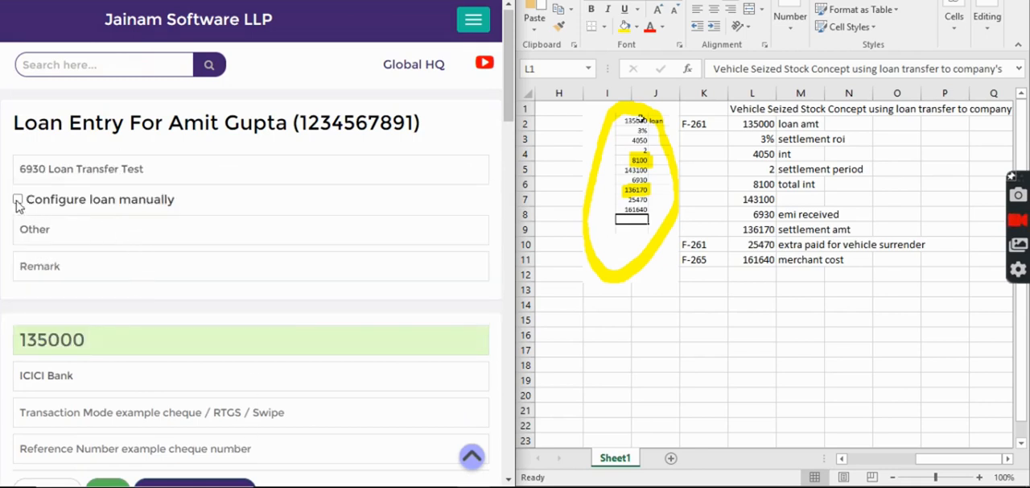
scroll(81, 310, "down", 1)
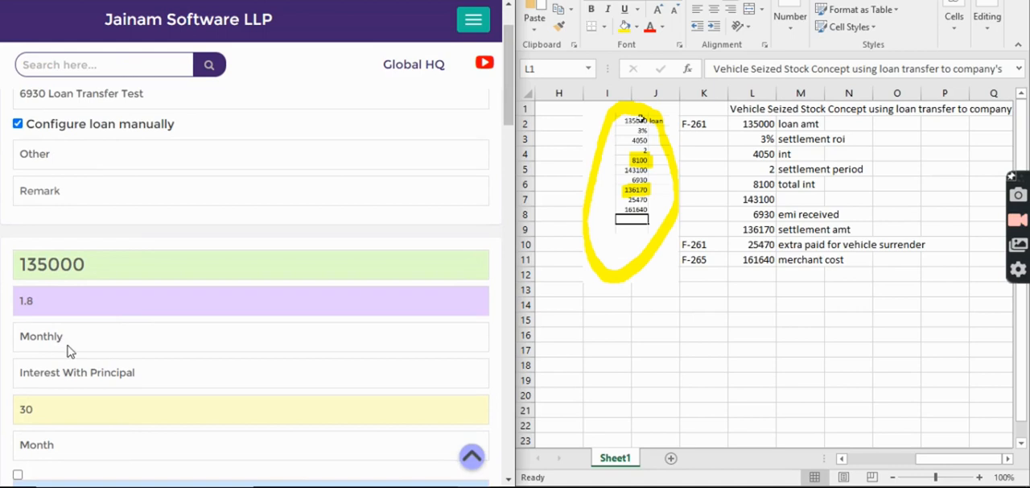
scroll(69, 347, "down", 2)
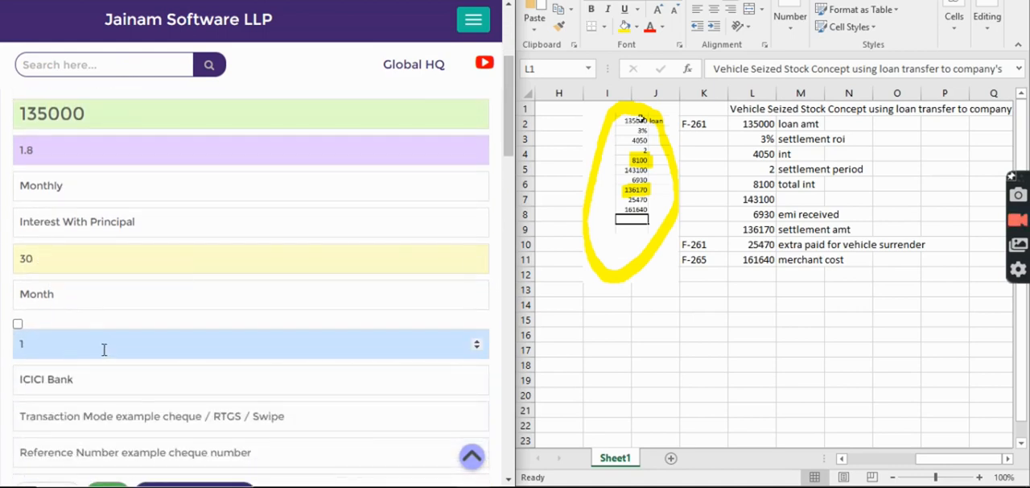
Set the disbursement date to 23-02-2024 and the first installment date to 28-03-2024, and save the calculated loan.
scroll(108, 346, "down", 4)
scroll(122, 346, "down", 1)
left_click(101, 245)
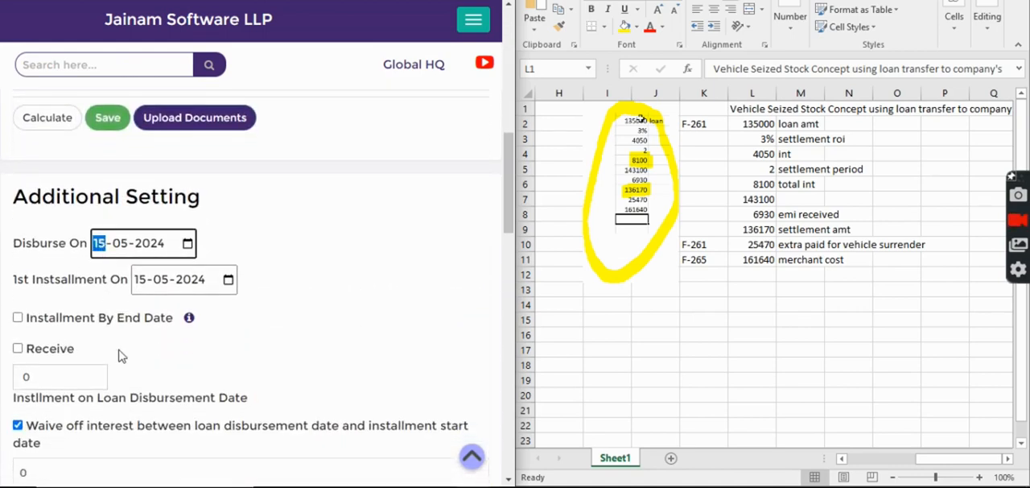
type("23-02")
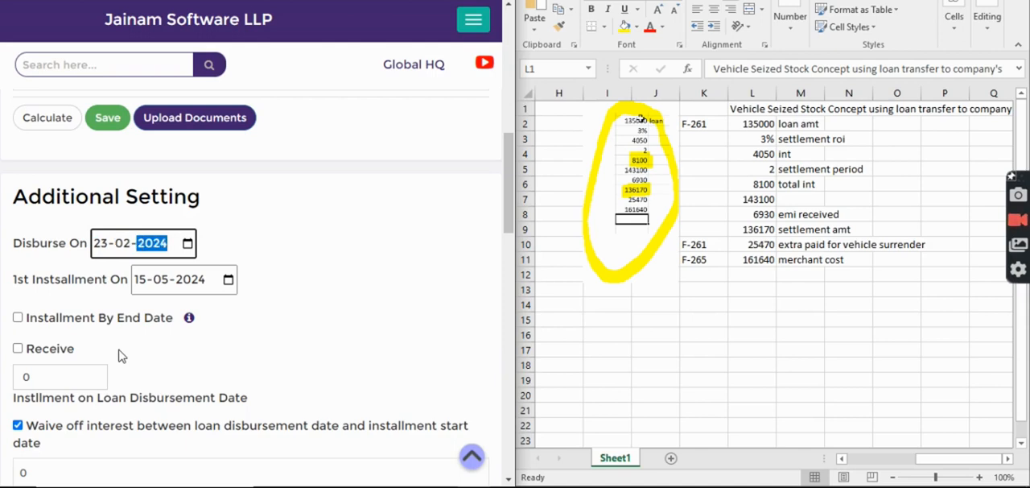
left_click(140, 279)
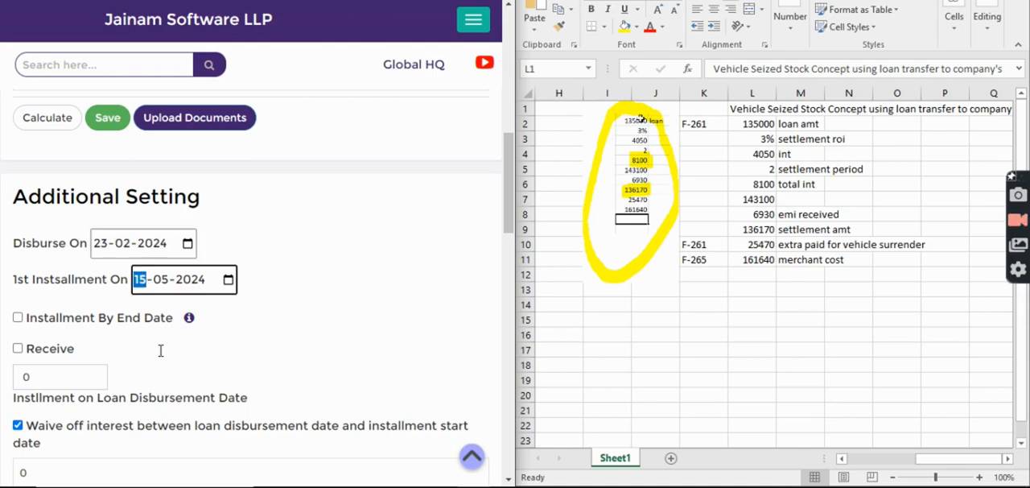
type("2803")
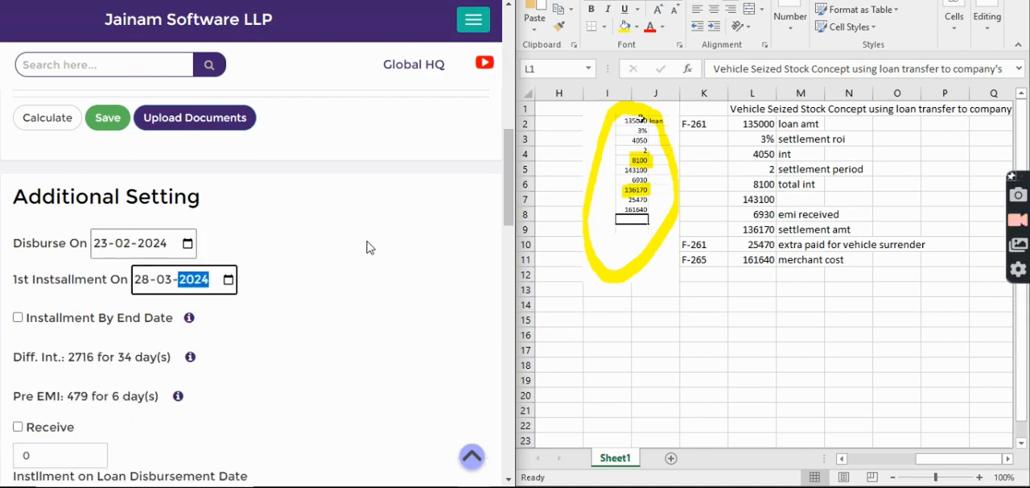
left_click(65, 122)
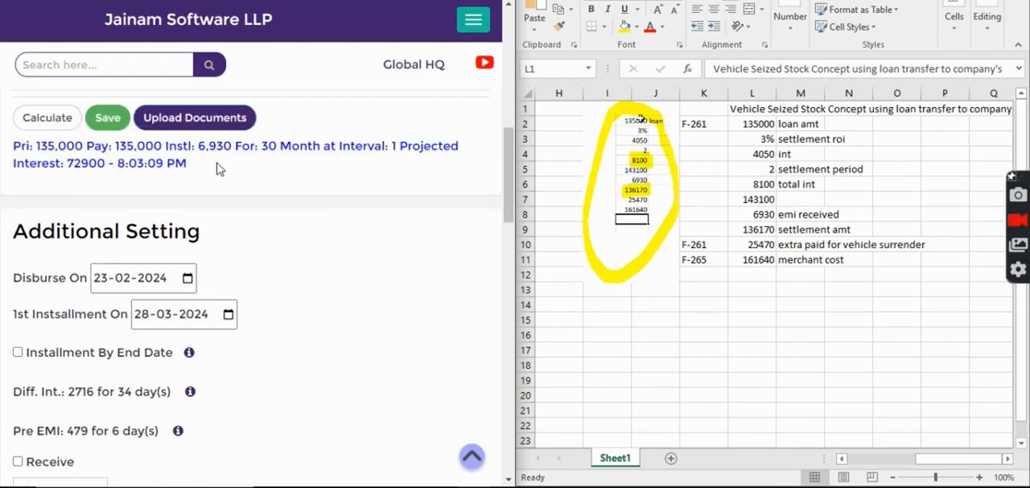
left_click(105, 118)
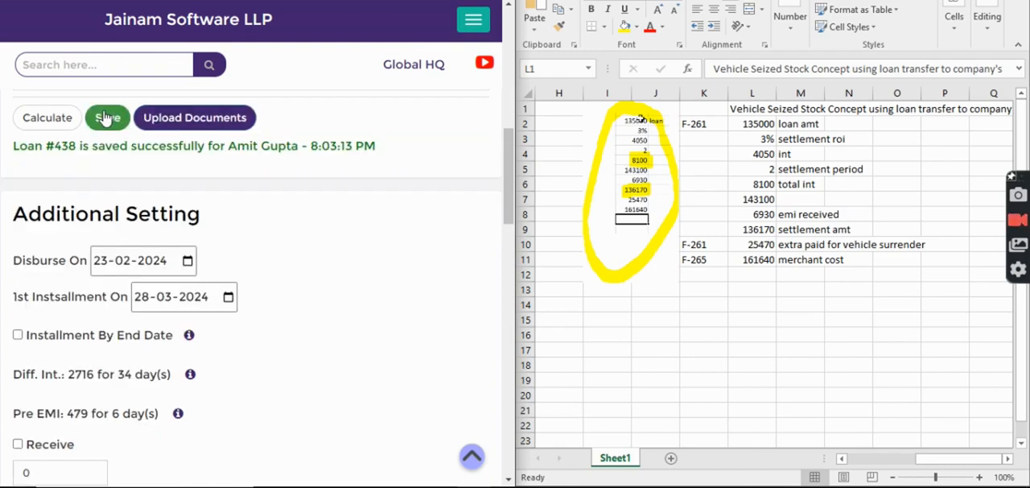
Look up the newly saved loan by its number and review its installment statement.
left_click(84, 68)
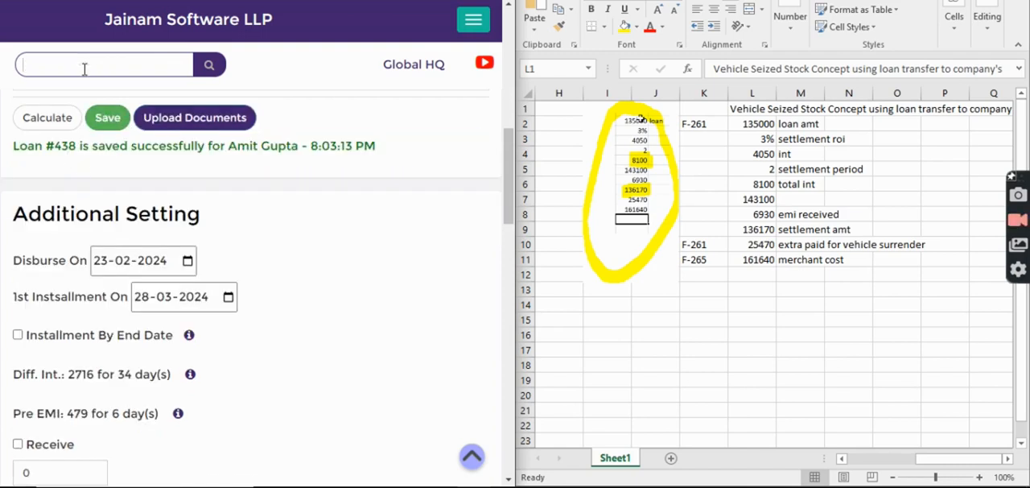
type("438")
key("Return")
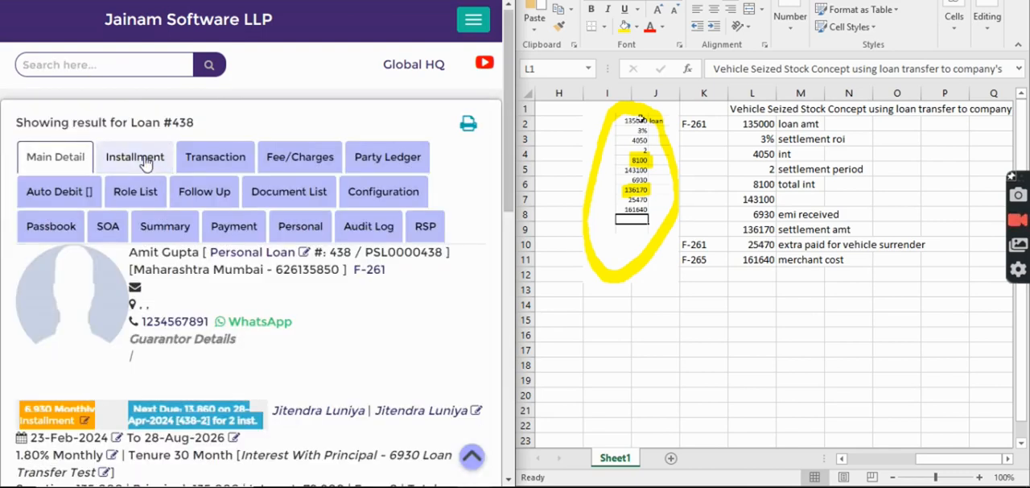
left_click(153, 159)
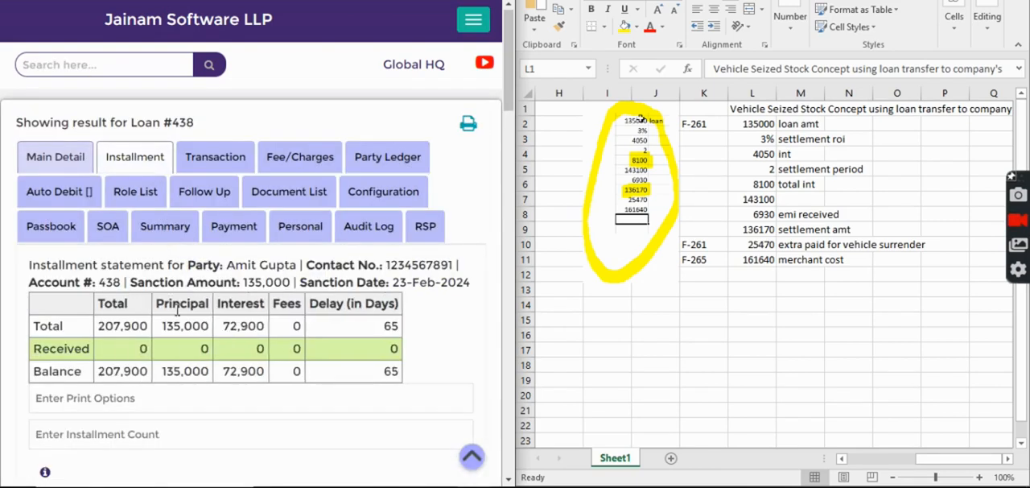
scroll(177, 309, "down", 2)
scroll(177, 309, "down", 3)
left_click_drag(170, 294, 199, 294)
scroll(215, 293, "up", 4)
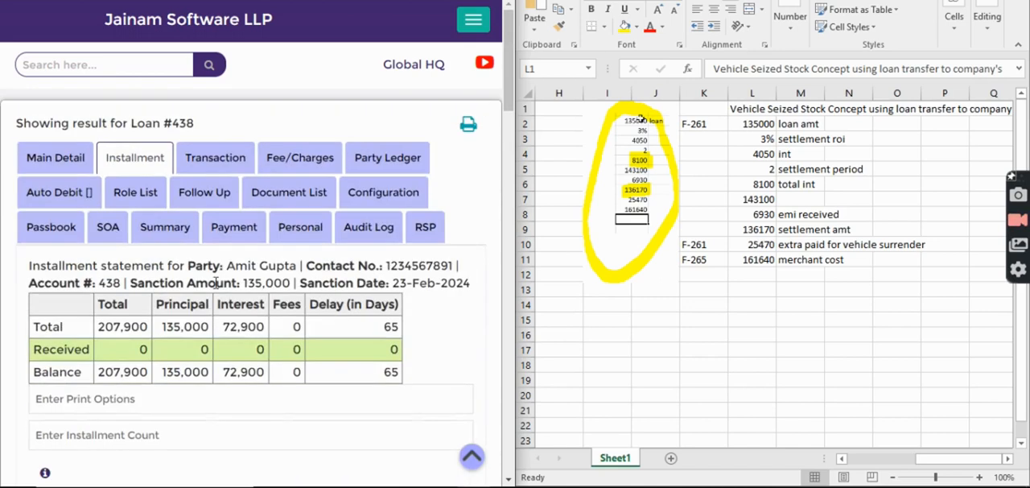
Record a received payment of 6930 dated 22-03-2024 in the loan's main details.
left_click(80, 163)
scroll(306, 310, "down", 3)
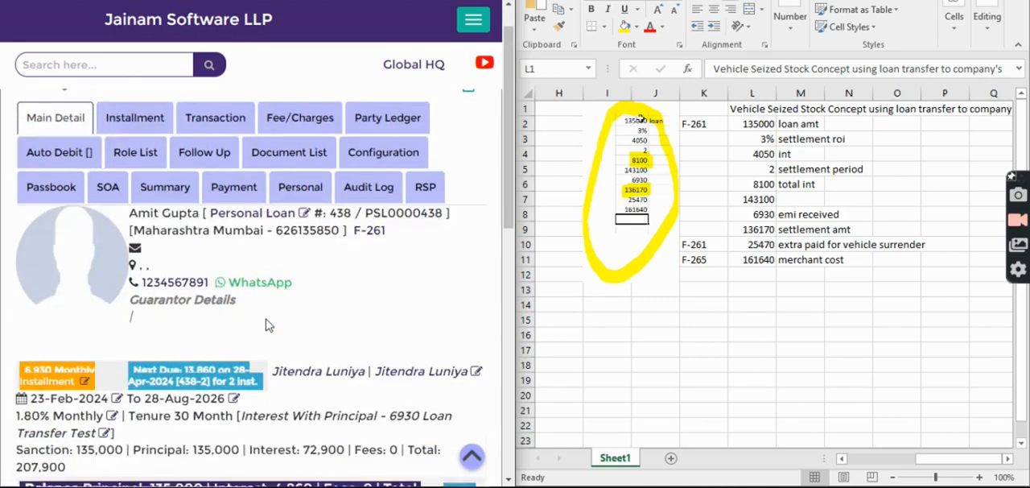
scroll(307, 310, "down", 2)
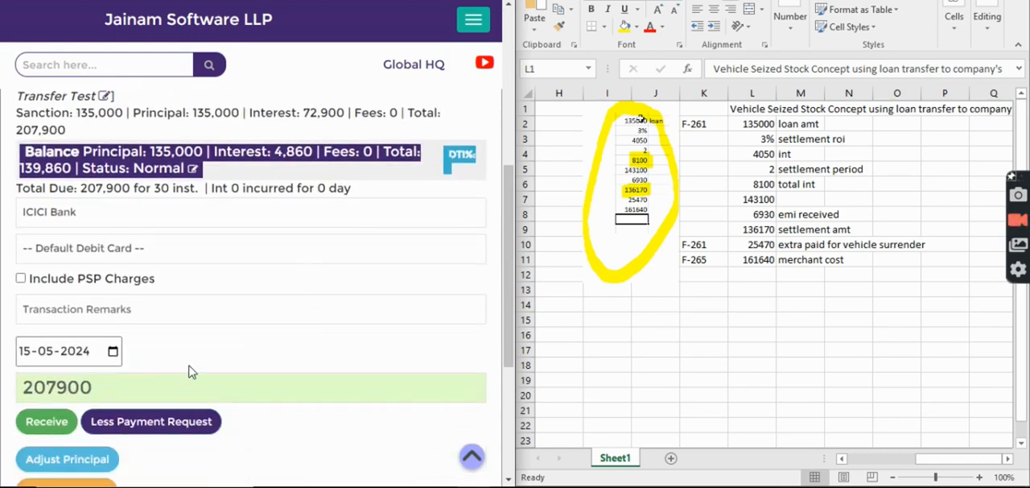
left_click(51, 356)
type("22-")
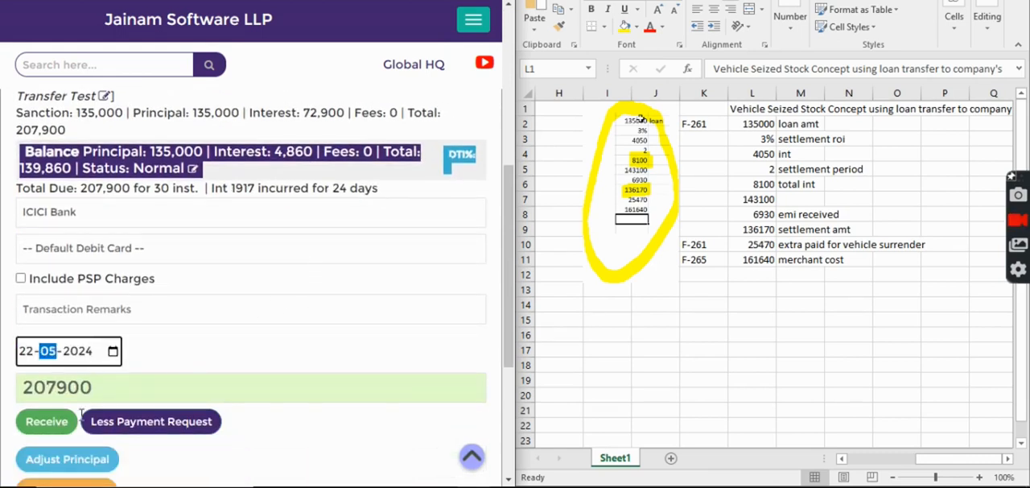
type("03")
scroll(215, 353, "down", 1)
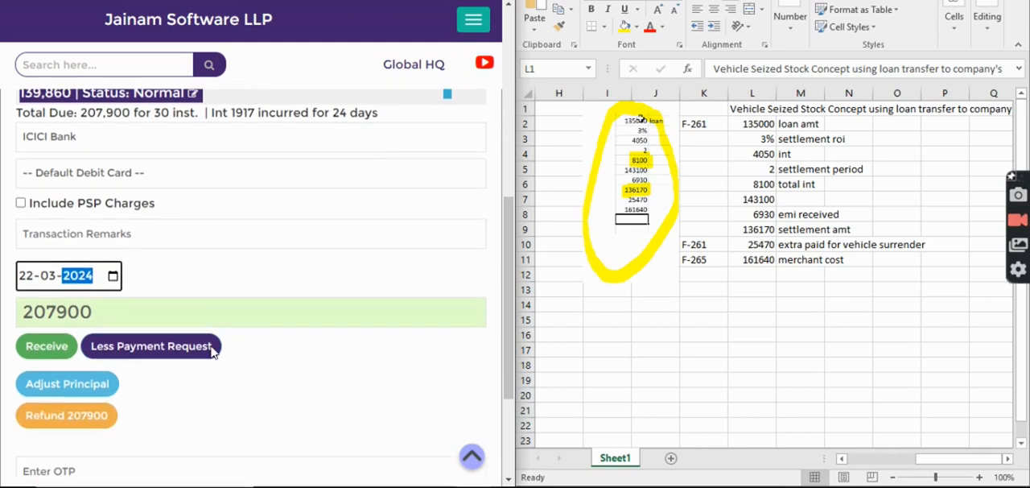
left_click_drag(115, 314, 2, 320)
type("6930")
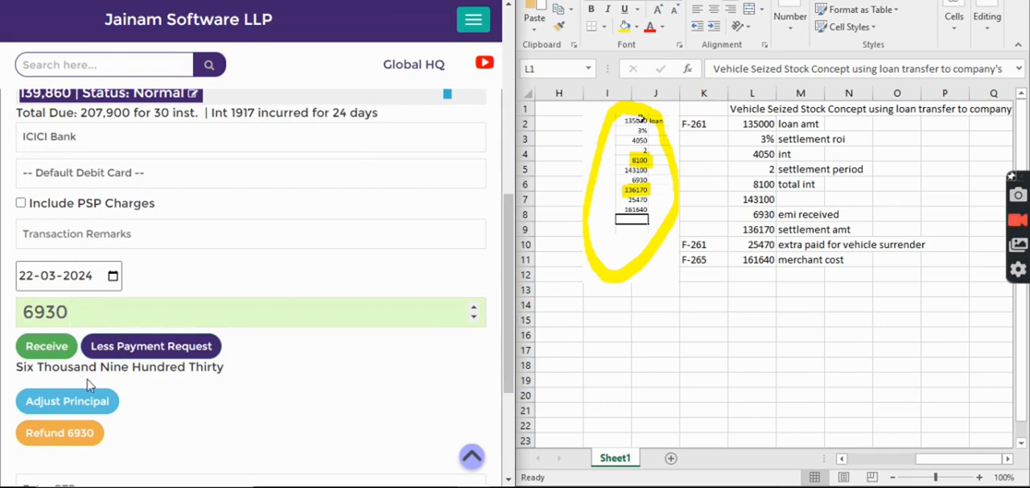
left_click(48, 348)
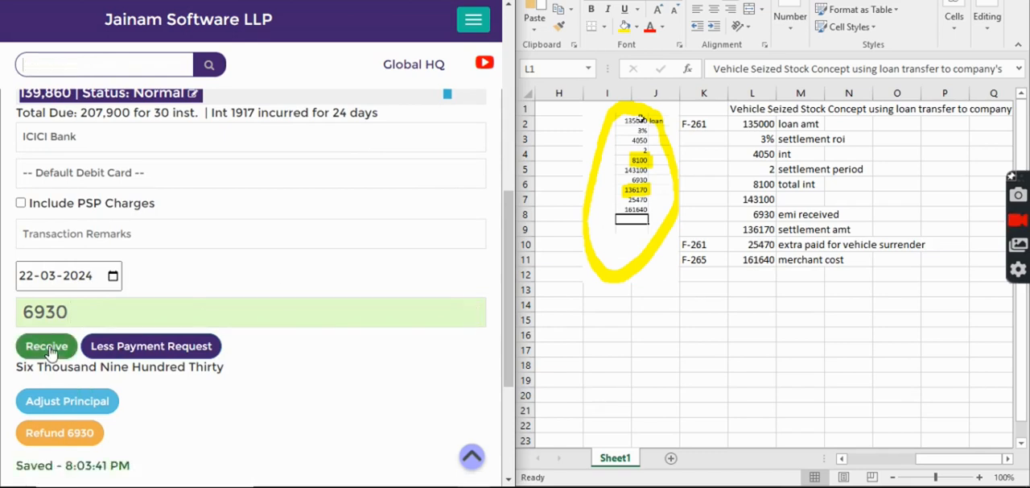
Refresh the loan's installment schedule and check how the received payment is applied.
left_click(114, 157)
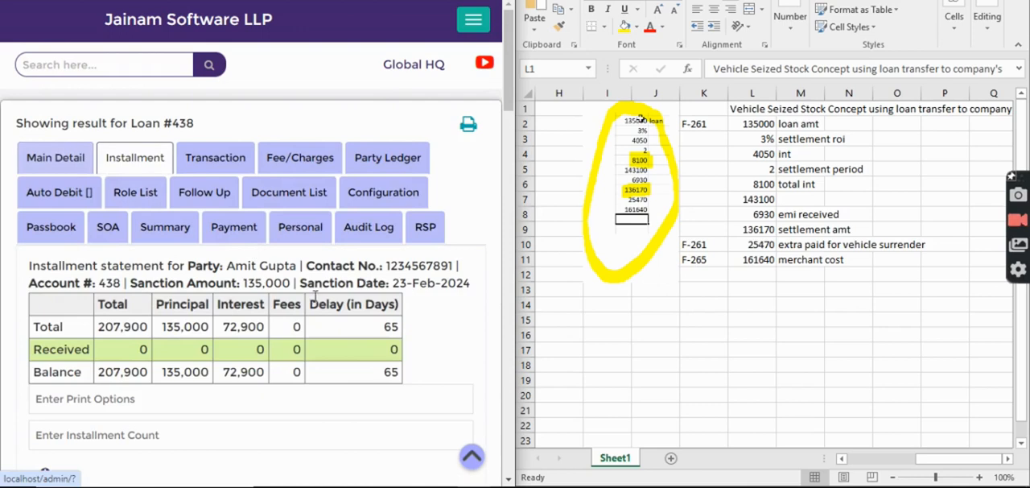
scroll(304, 208, "down", 4)
left_click(304, 207)
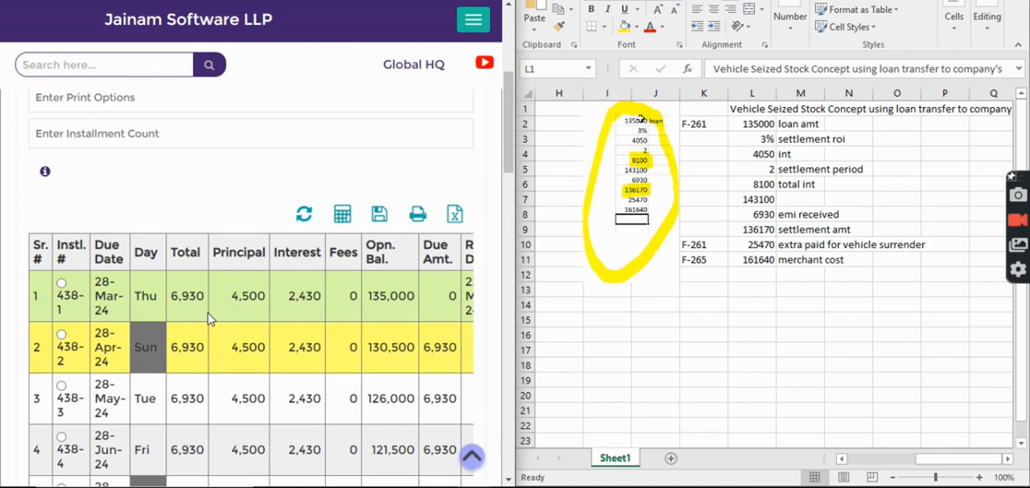
scroll(210, 319, "up", 4)
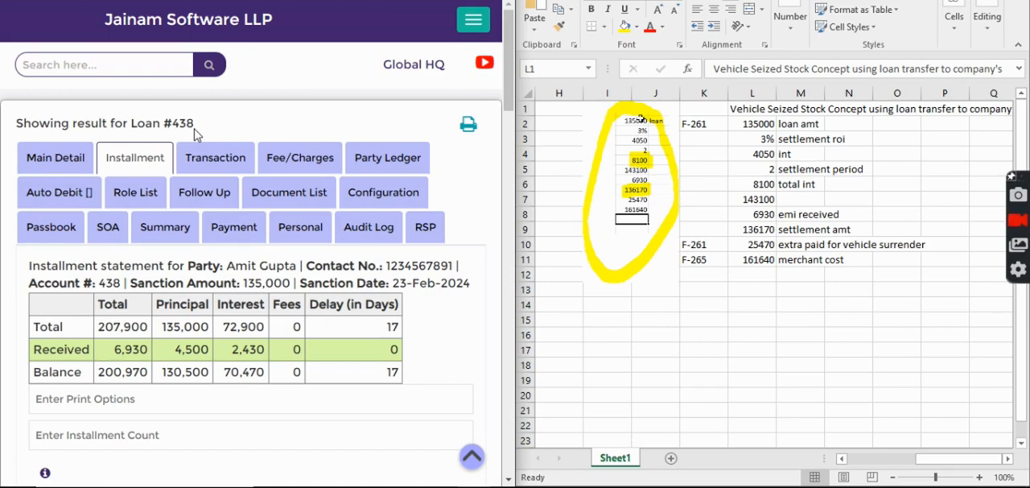
Look up the Jainam Vehicle Seized Stock file listed beside the merchant cost and start a new loan entry for it.
left_click(155, 67)
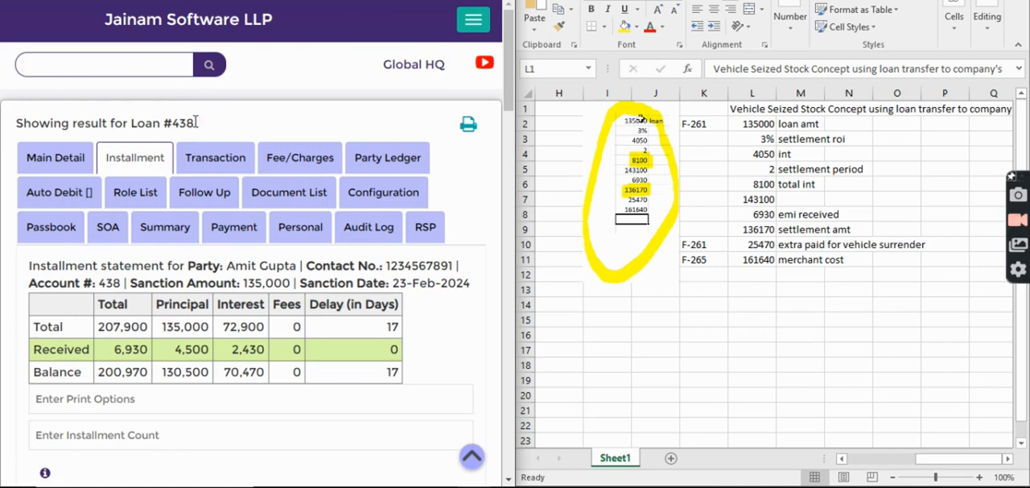
left_click_drag(180, 123, 200, 125)
left_click(155, 67)
type("f-")
type("265")
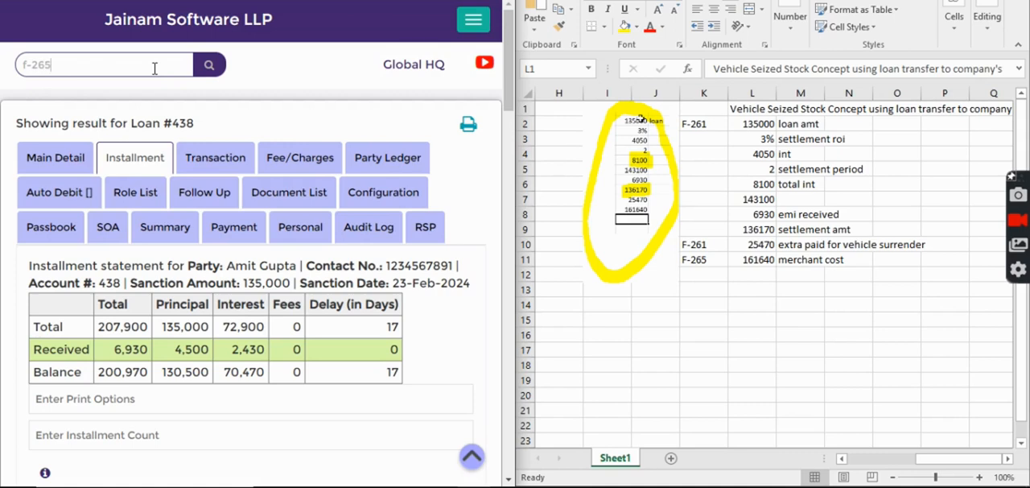
key("Return")
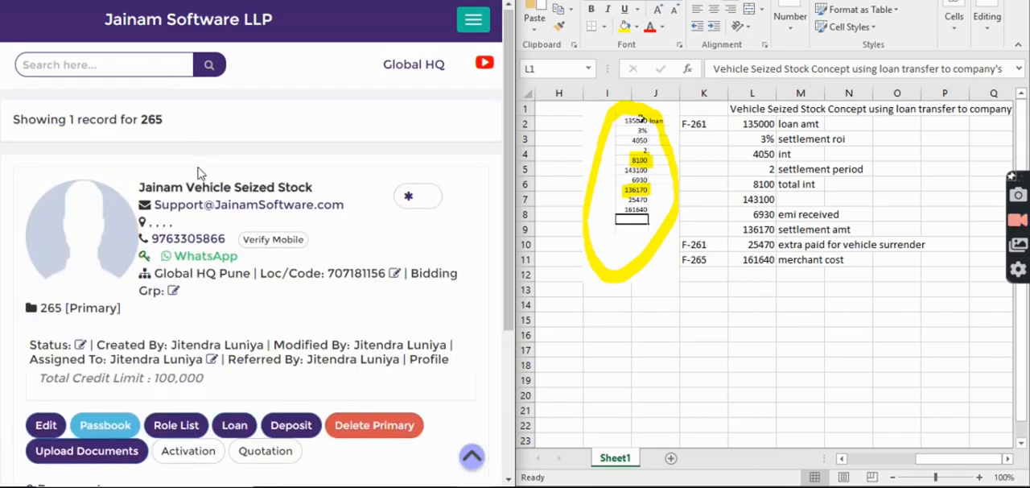
scroll(200, 254, "down", 1)
left_click(234, 356)
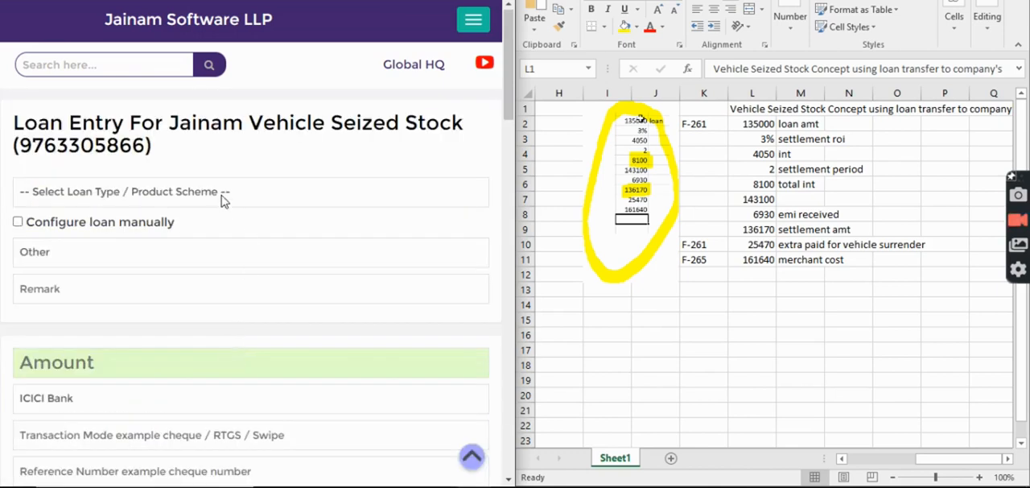
Enable Loan Transfer, enter the customer's loan number and check that loan's balance.
scroll(231, 286, "down", 20)
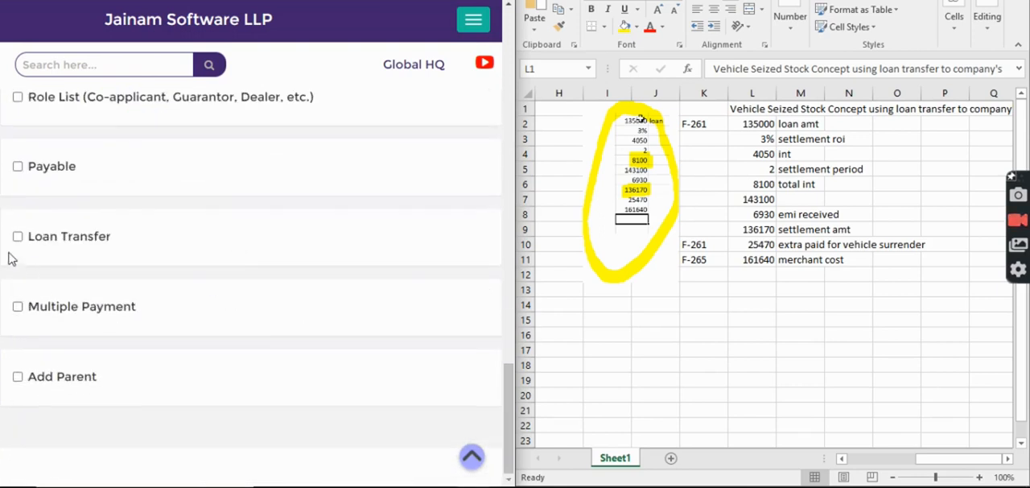
left_click(18, 236)
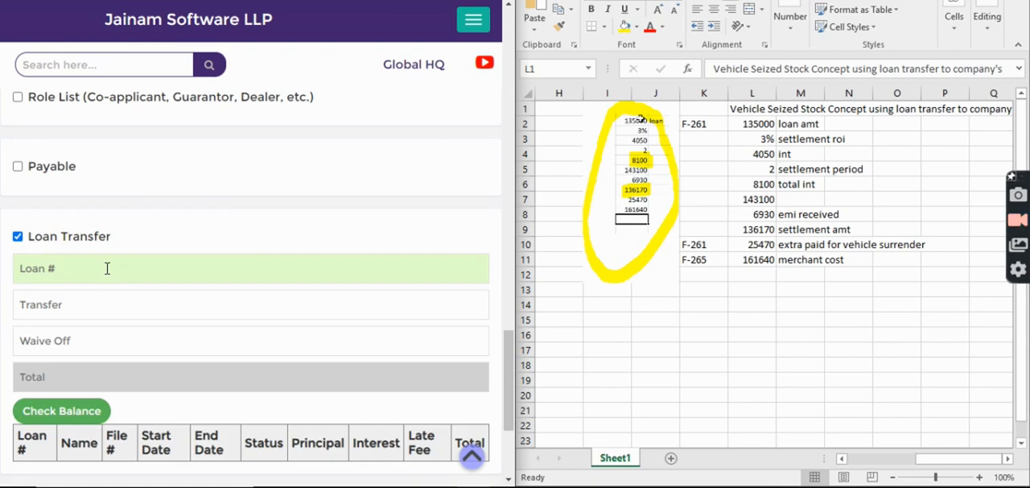
type("438")
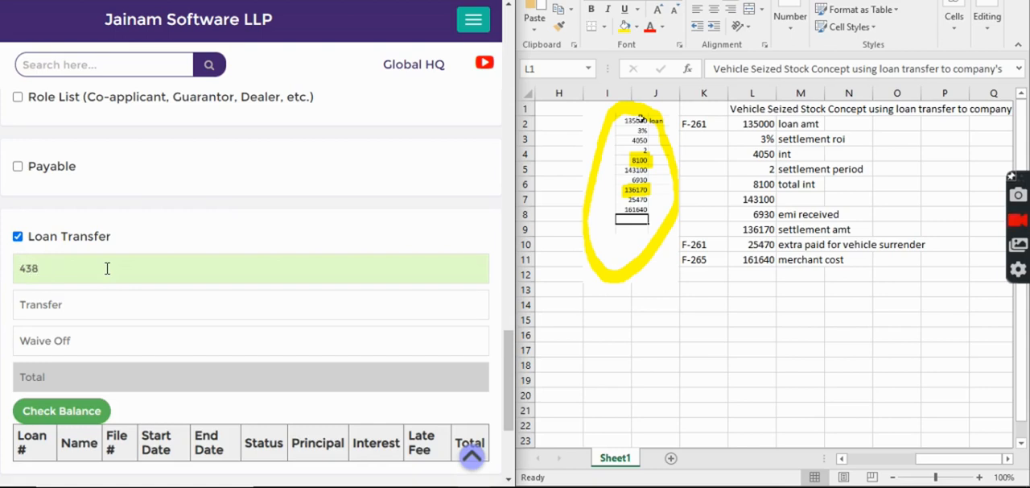
left_click(60, 412)
scroll(241, 388, "down", 2)
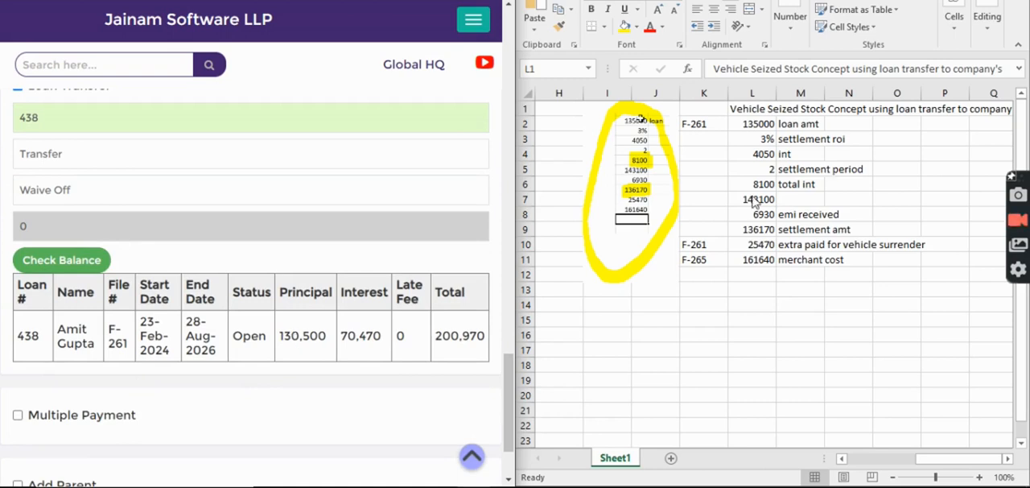
Review the worksheet's settlement calculation from the loan amount through interest, settlement period and EMI received to the settlement amount.
key("Down")
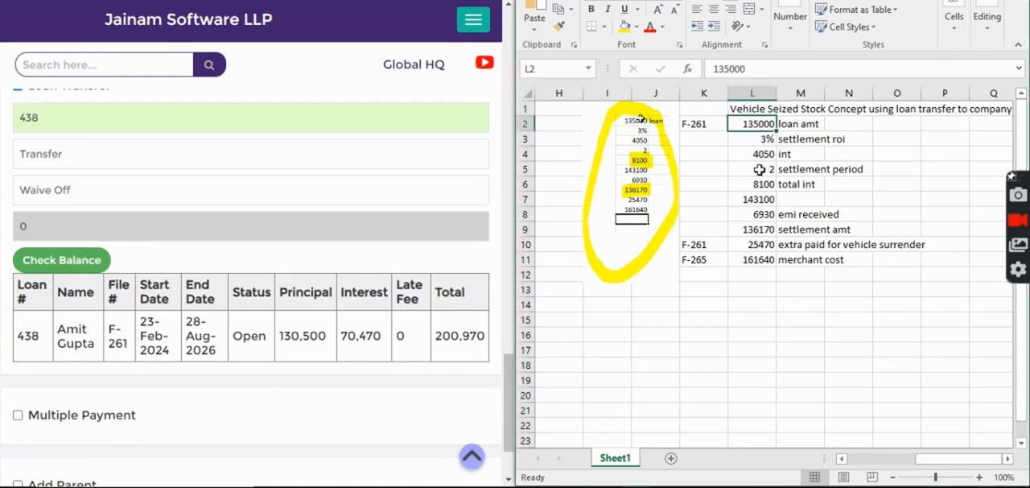
left_click(760, 142)
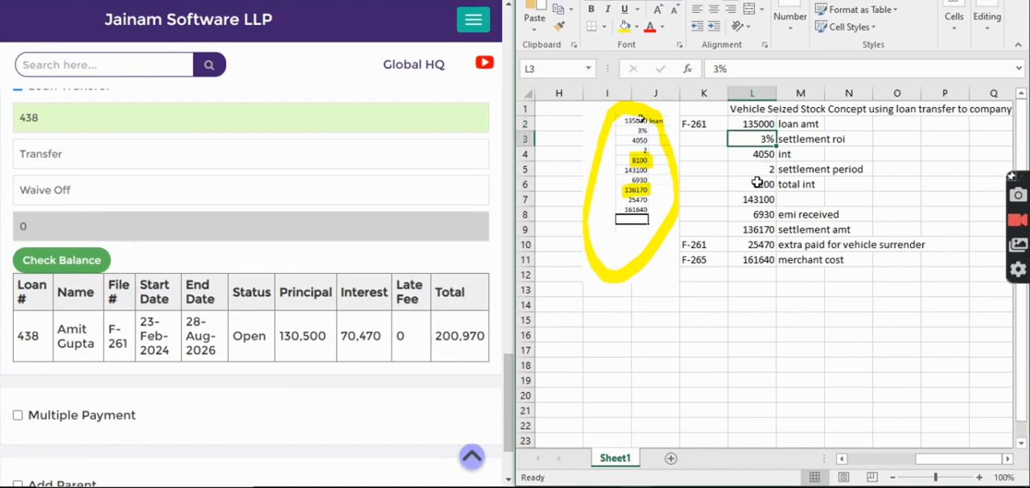
left_click(761, 154)
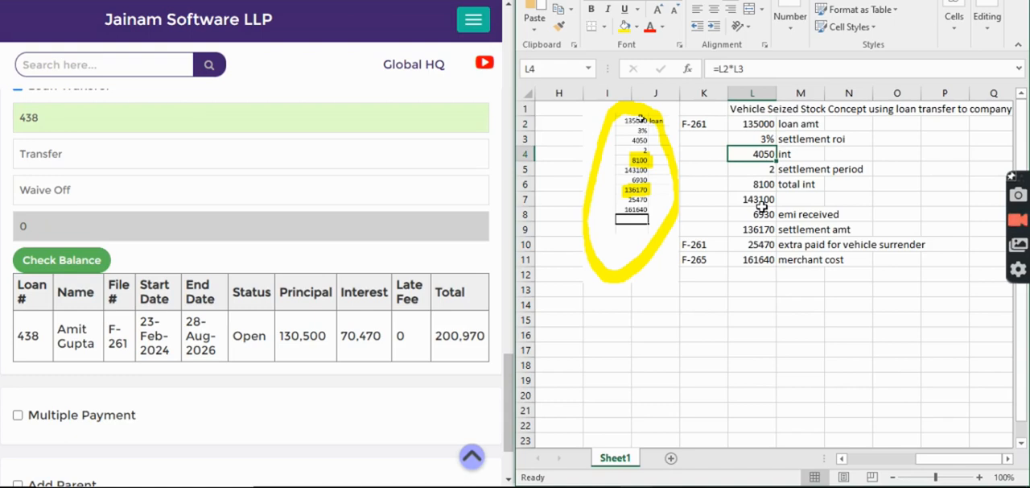
left_click(766, 170)
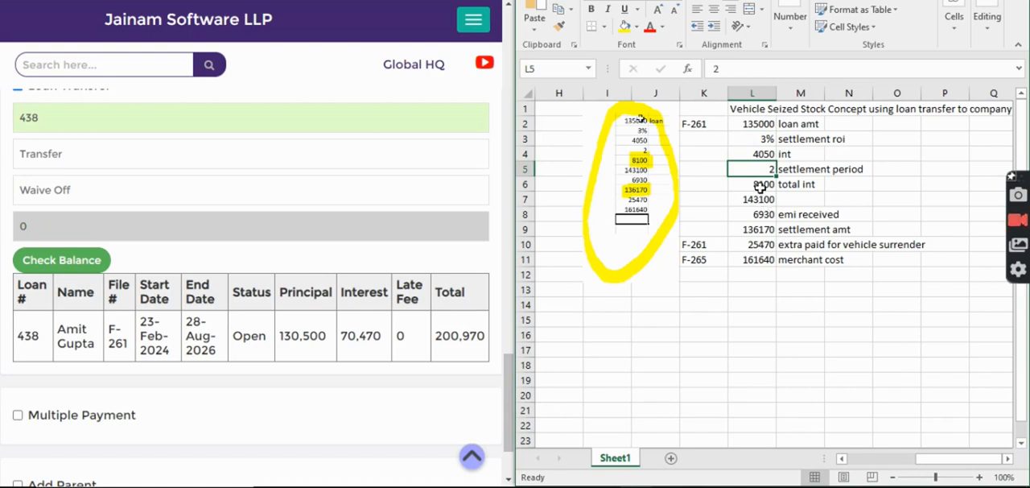
left_click(761, 185)
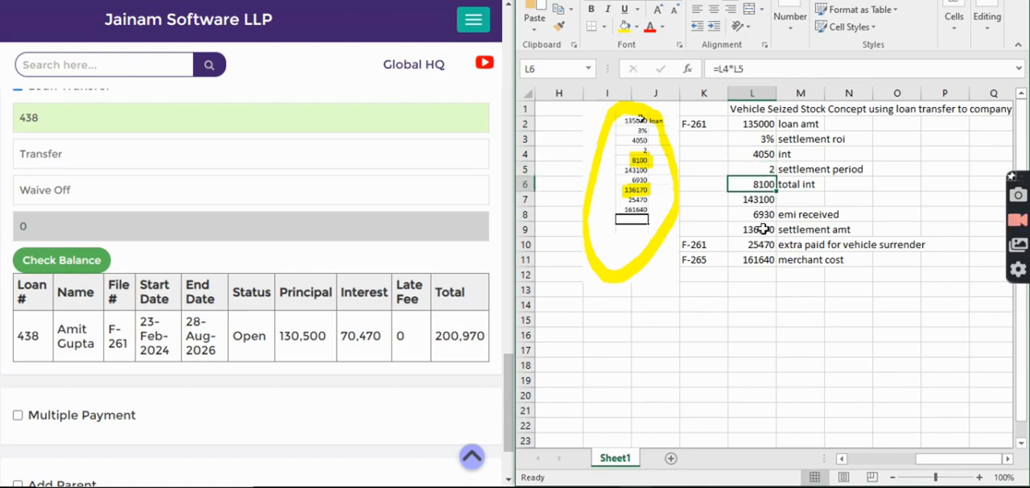
left_click(759, 198)
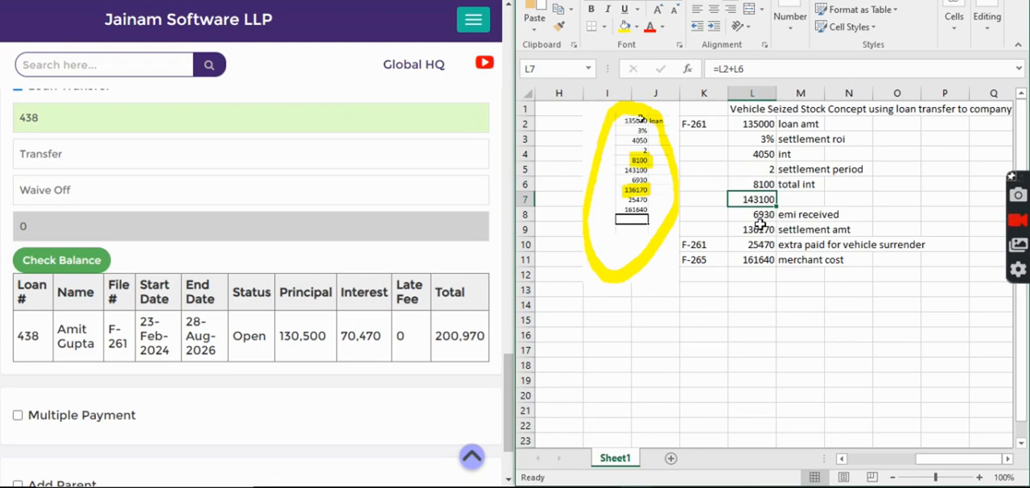
left_click(759, 215)
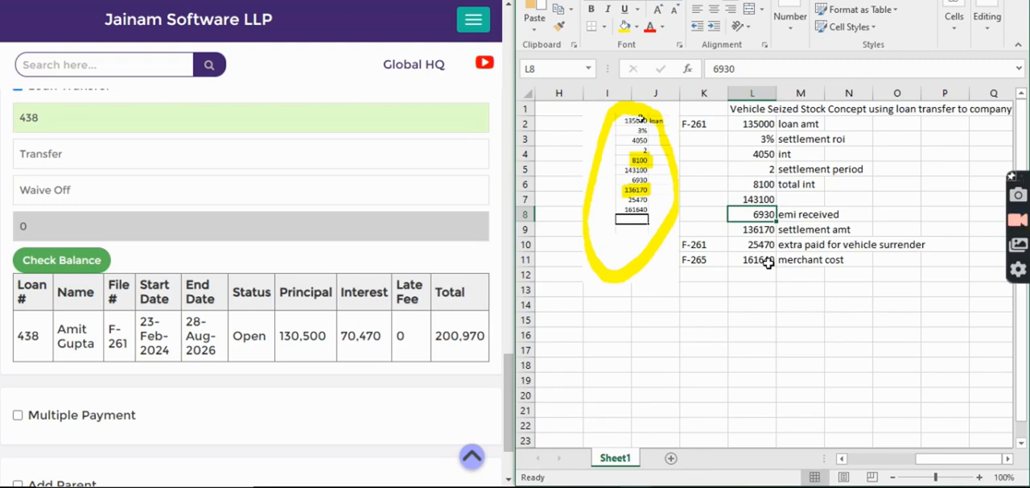
left_click(760, 231)
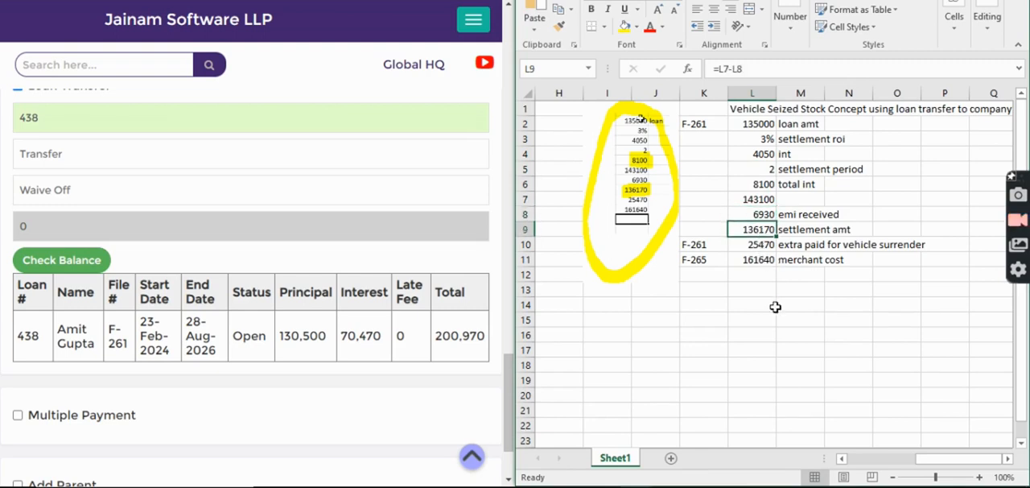
left_click(760, 216)
left_click(758, 232)
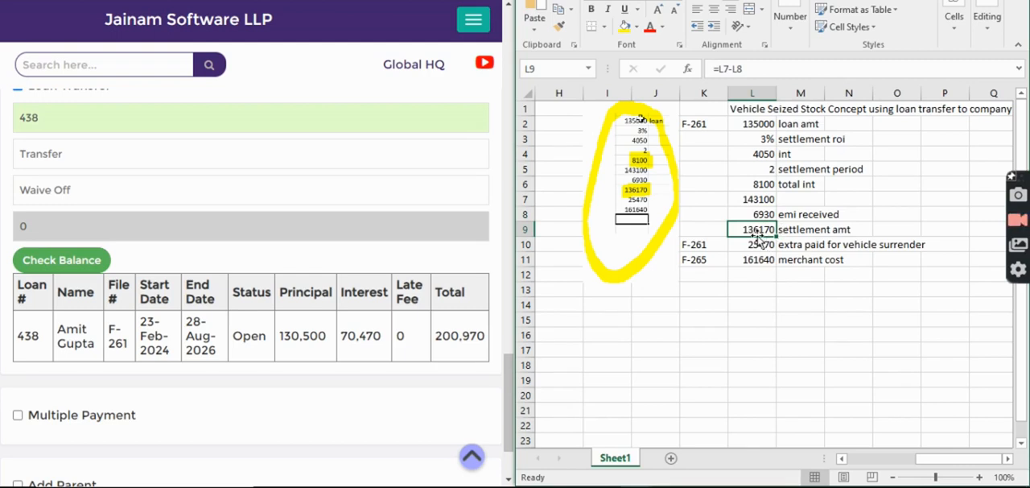
Set the loan transfer amount to 136170 and the waive-off amount to 0.
left_click(56, 158)
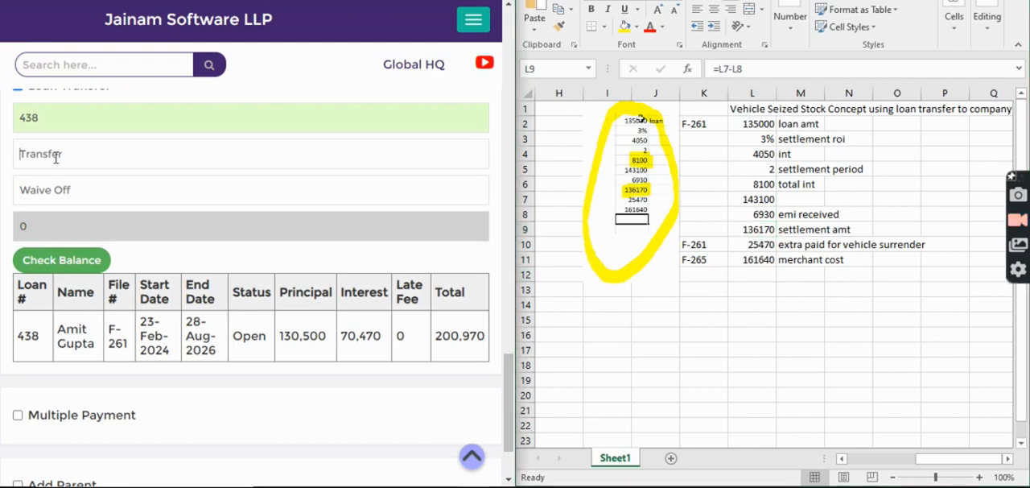
type("17")
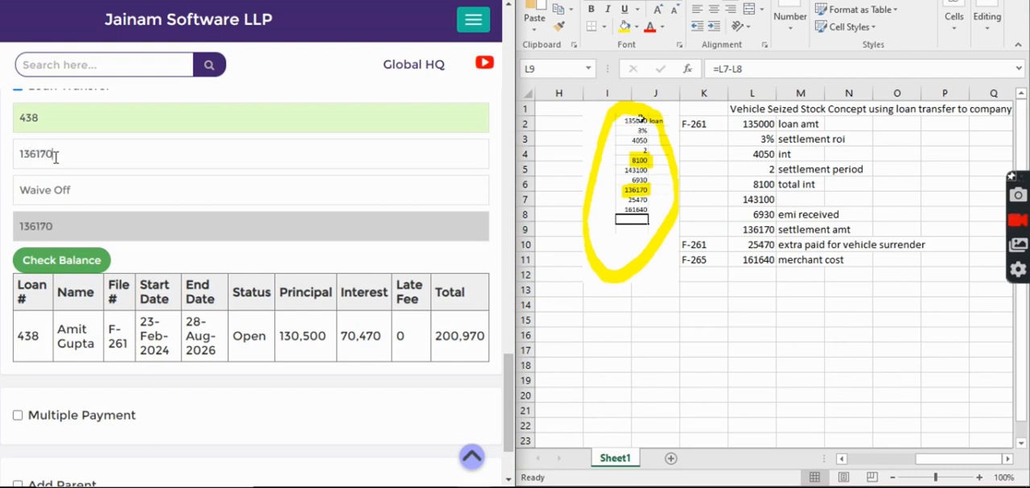
type("0")
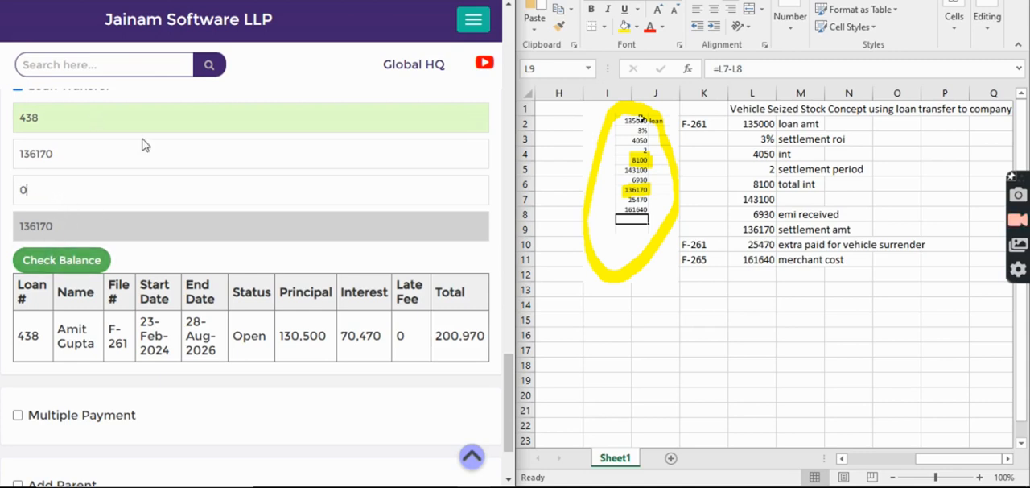
Check the worksheet's extra surrender payment and merchant cost, and set the new loan's amount to 161640.
left_click(754, 245)
scroll(335, 251, "down", 10)
scroll(334, 251, "up", 5)
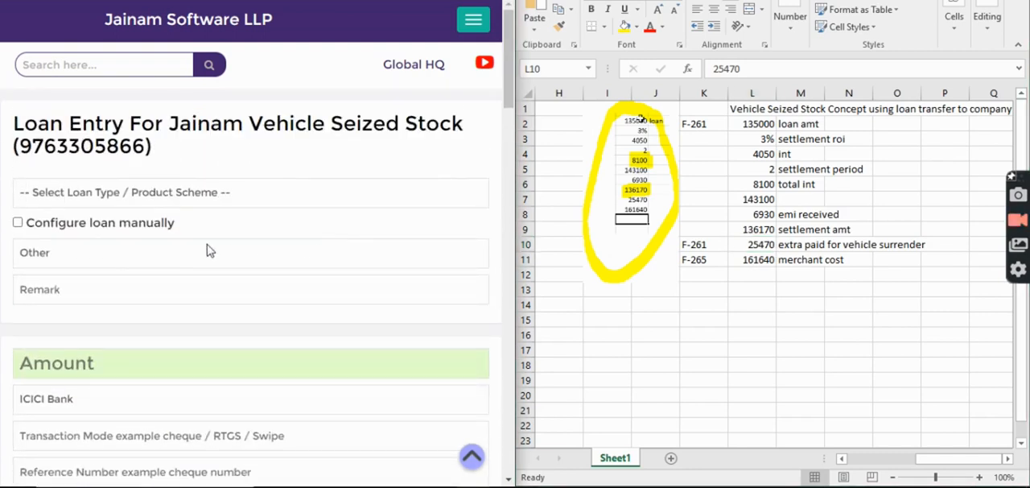
left_click(761, 262)
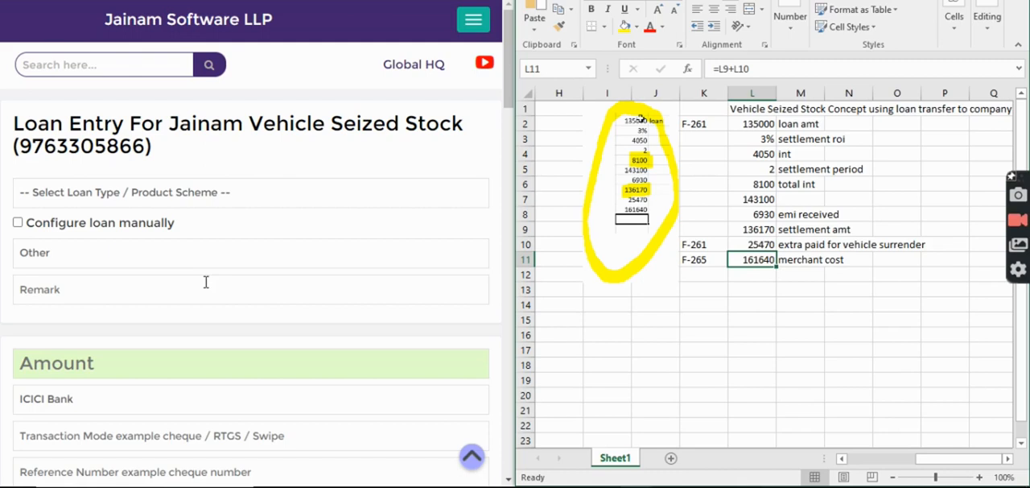
scroll(202, 319, "down", 3)
scroll(669, 223, "up", 3)
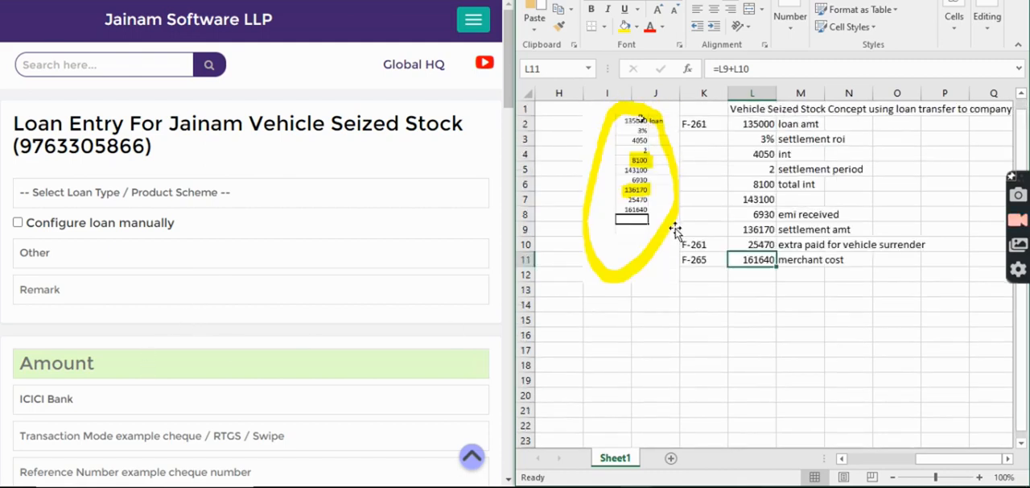
left_click(171, 366)
type("161640")
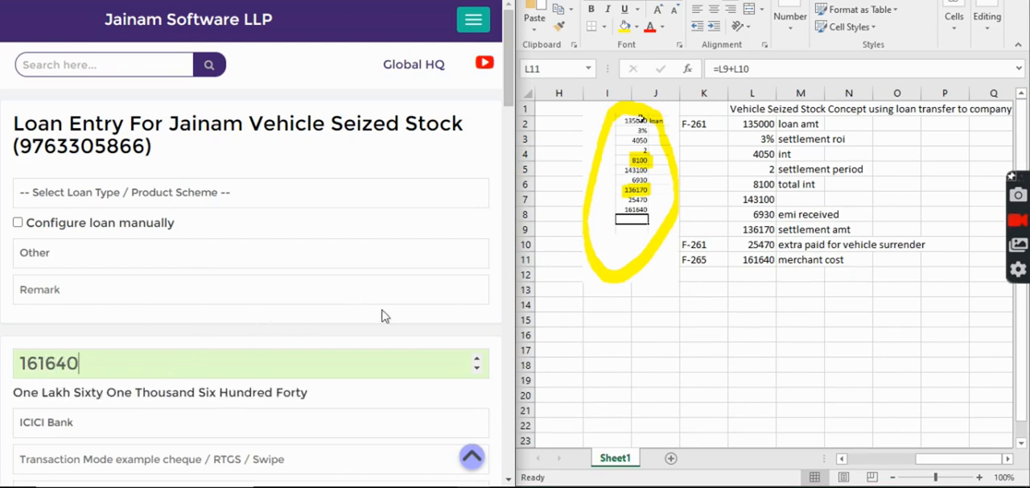
Configure the loan manually with an interest rate of 0 and a tenure of 1 day.
scroll(409, 330, "down", 3)
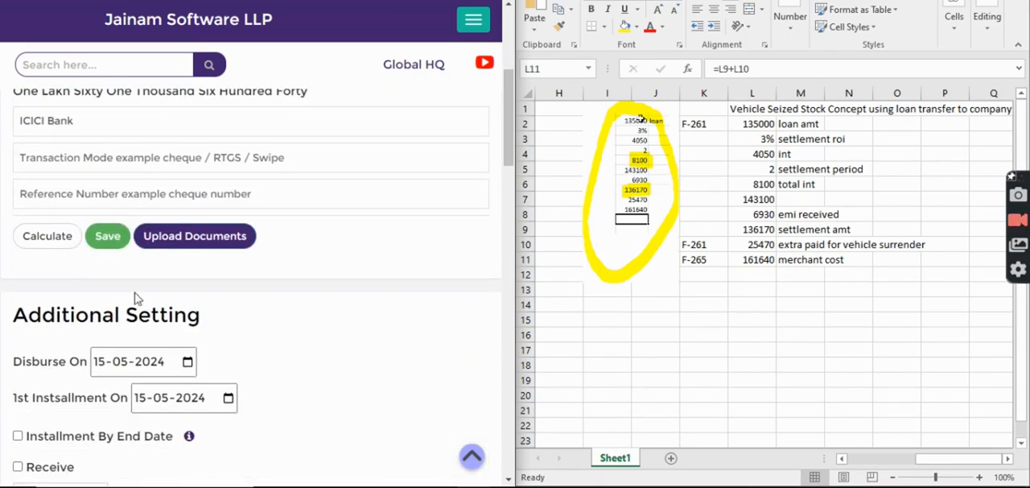
left_click(50, 249)
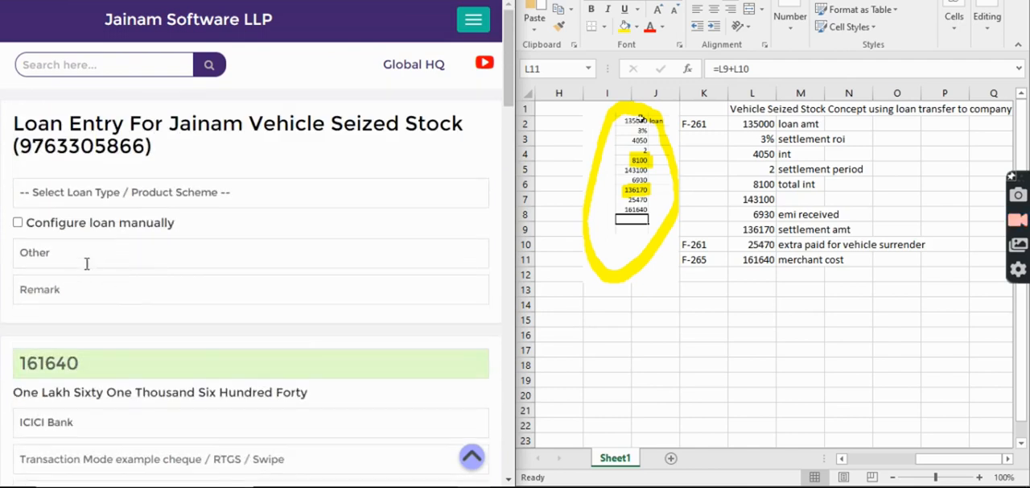
left_click(20, 224)
scroll(84, 306, "down", 3)
left_click(73, 201)
type("0")
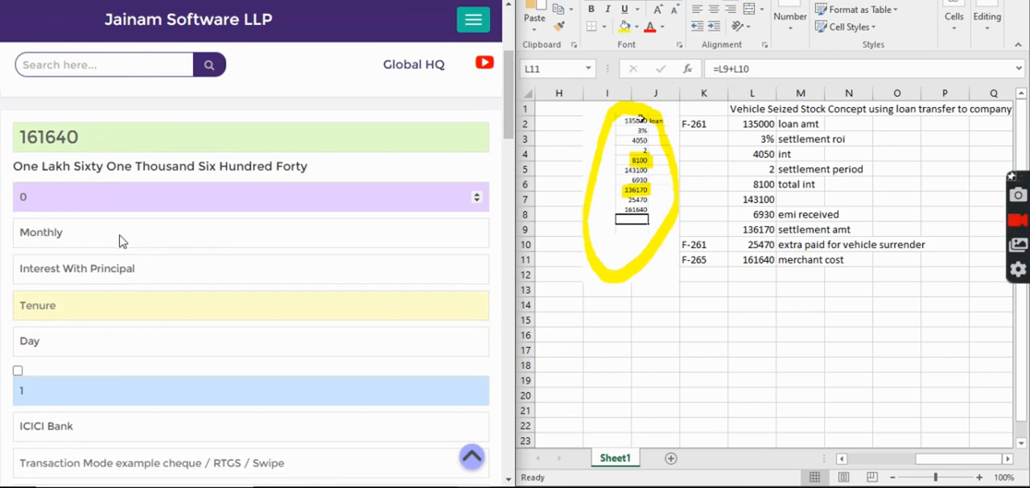
scroll(70, 265, "down", 1)
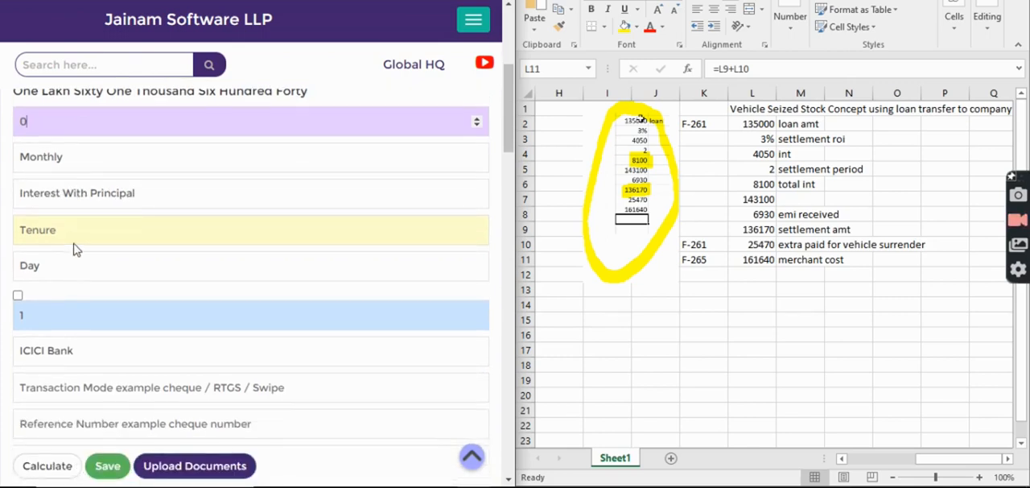
type("1")
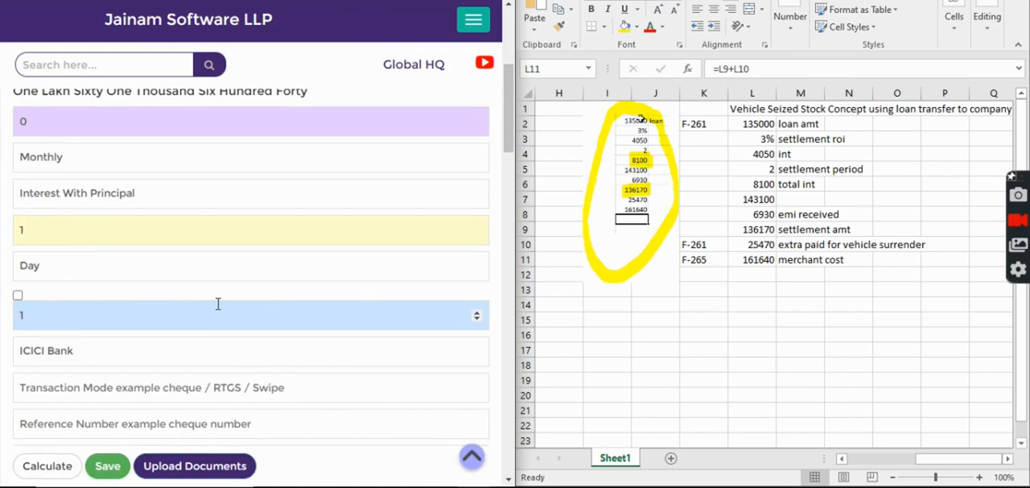
Set the first installment date to 15-06-2024 in the loan's additional settings.
scroll(490, 294, "down", 4)
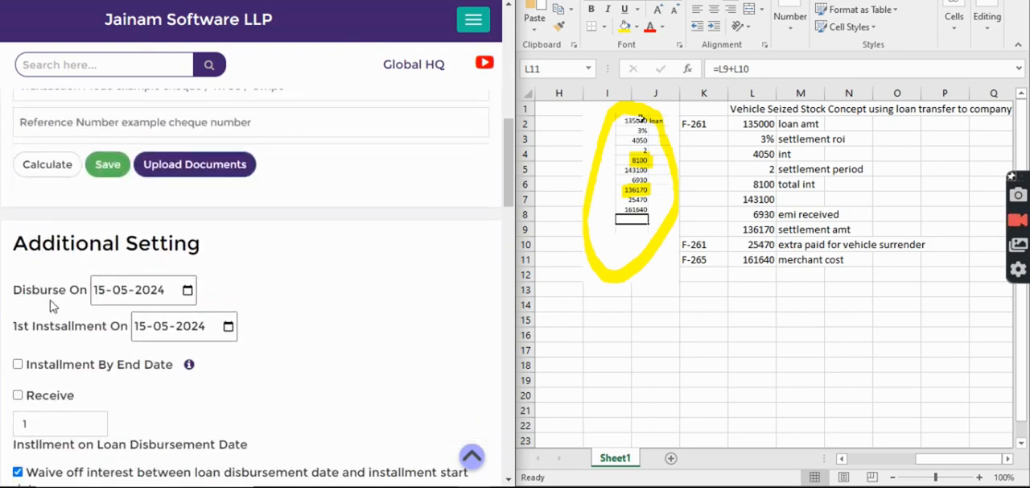
left_click(144, 332)
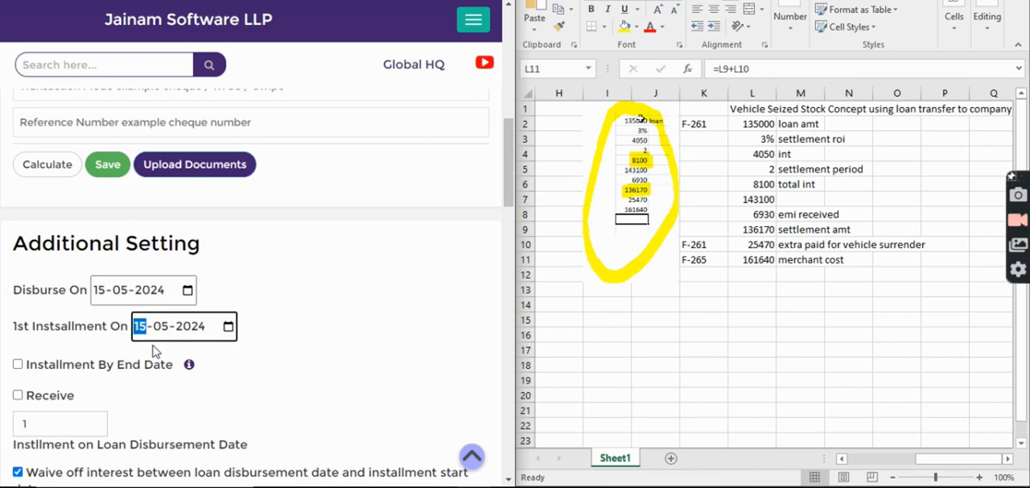
key("Right")
key("Up")
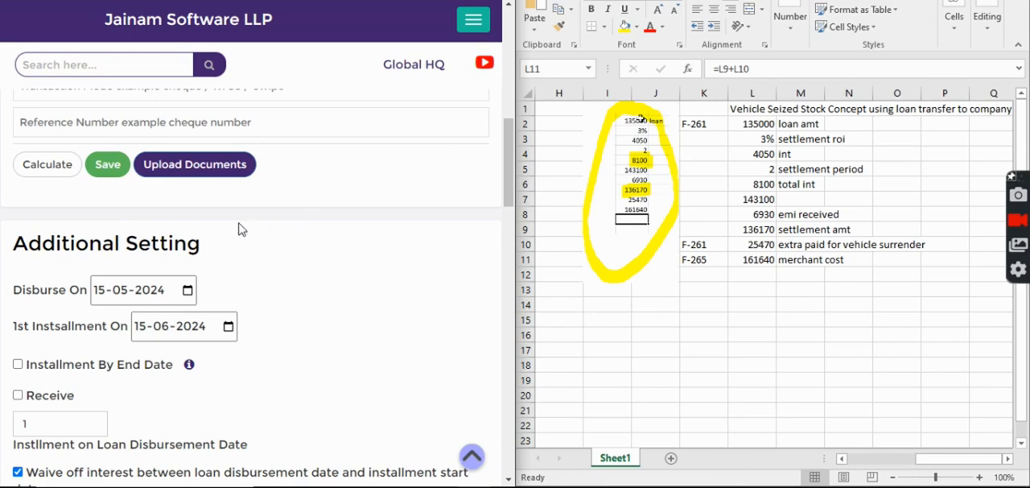
Calculate the loan and check the amount payable after the transfer against the worksheet's extra surrender payment.
left_click(47, 164)
left_click_drag(112, 195, 153, 201)
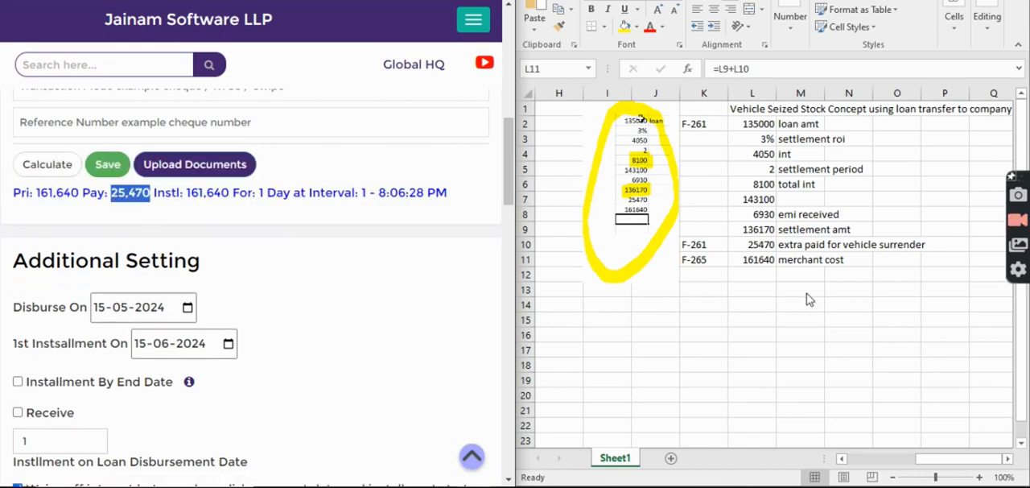
left_click(245, 241)
Review the loan entry's terms and additional settings, and save the loan for Jainam Vehicle Seized Stock.
scroll(250, 253, "up", 3)
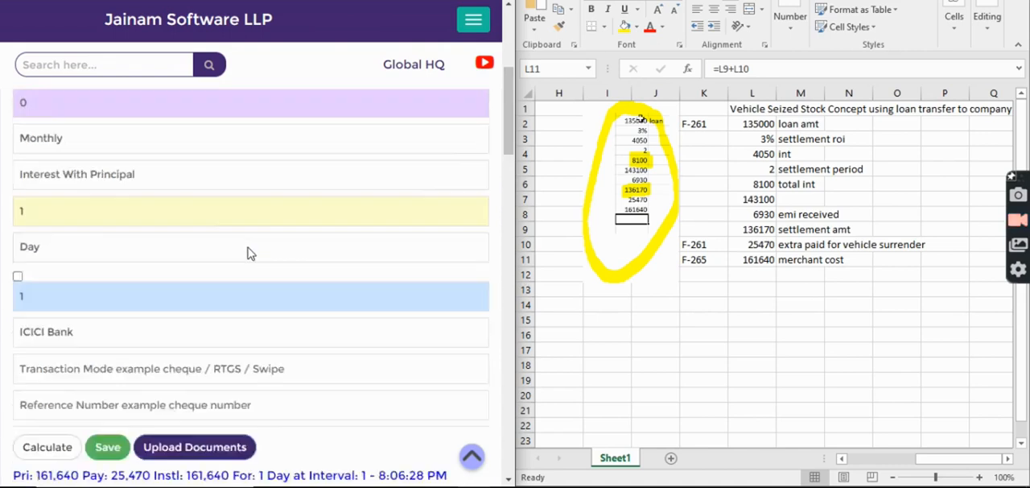
scroll(249, 253, "up", 4)
scroll(253, 253, "down", 5)
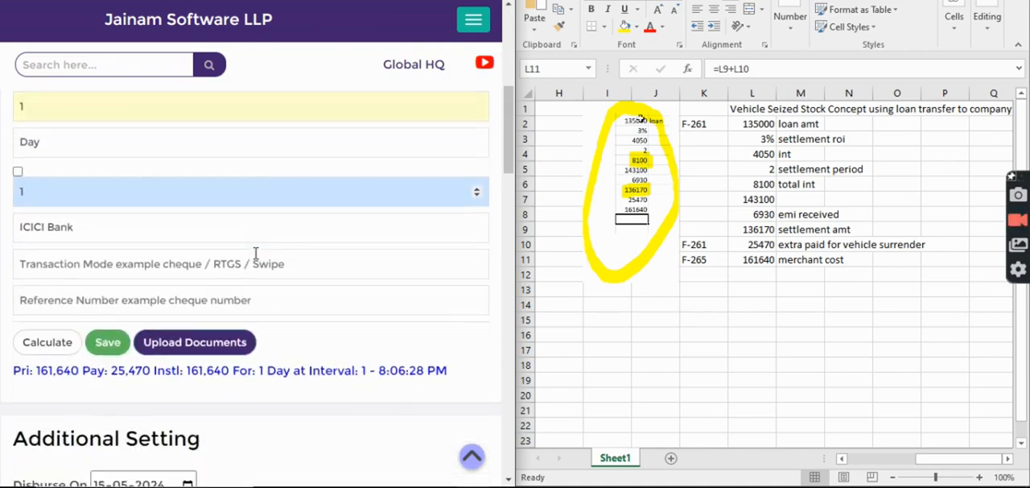
scroll(255, 253, "down", 1)
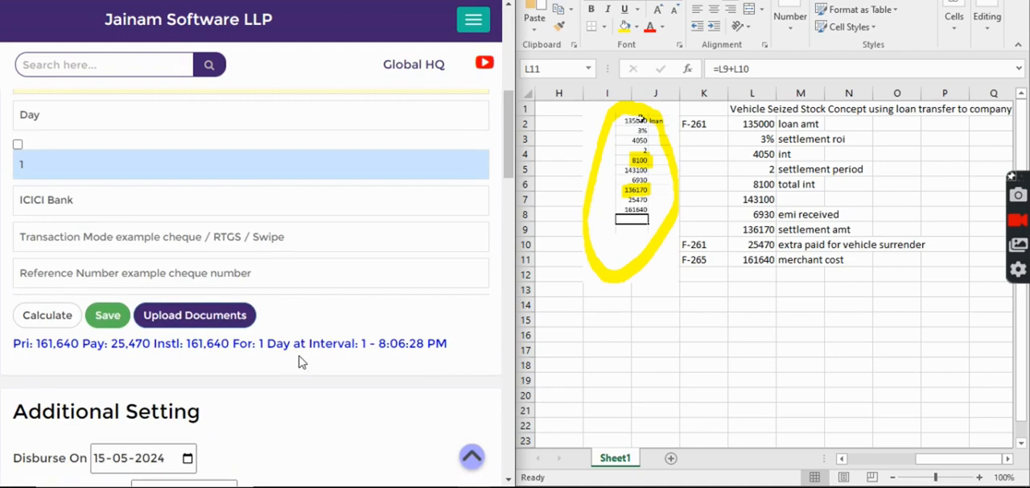
scroll(304, 366, "down", 5)
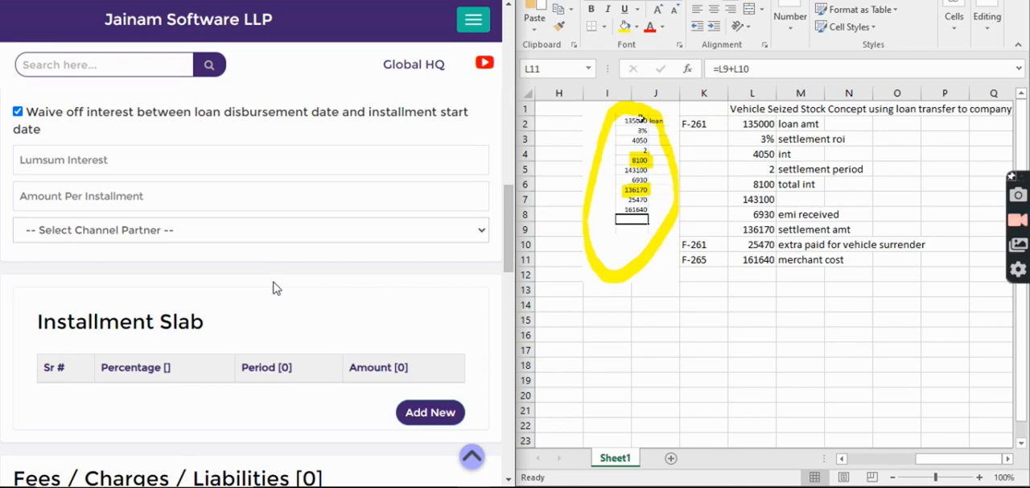
scroll(276, 289, "down", 8)
scroll(278, 292, "up", 5)
scroll(278, 290, "up", 10)
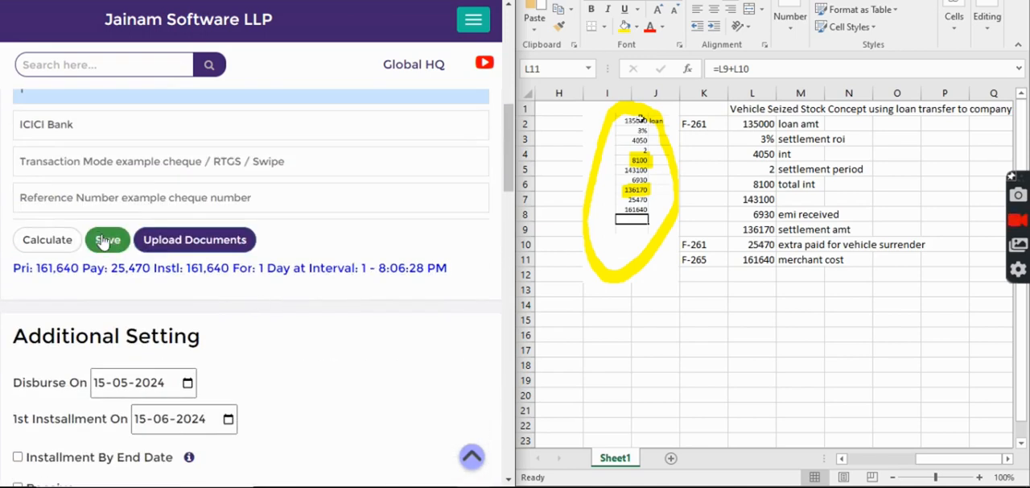
left_click(104, 240)
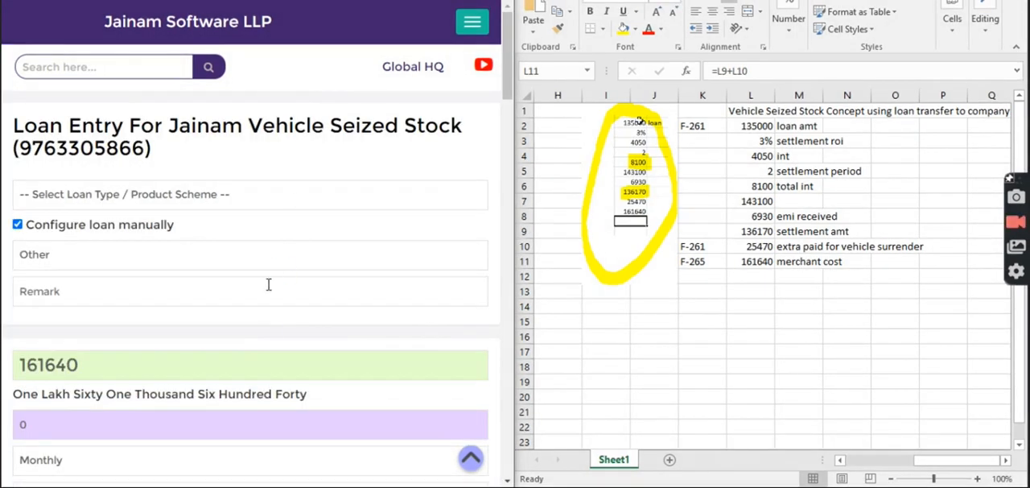
scroll(261, 352, "down", 6)
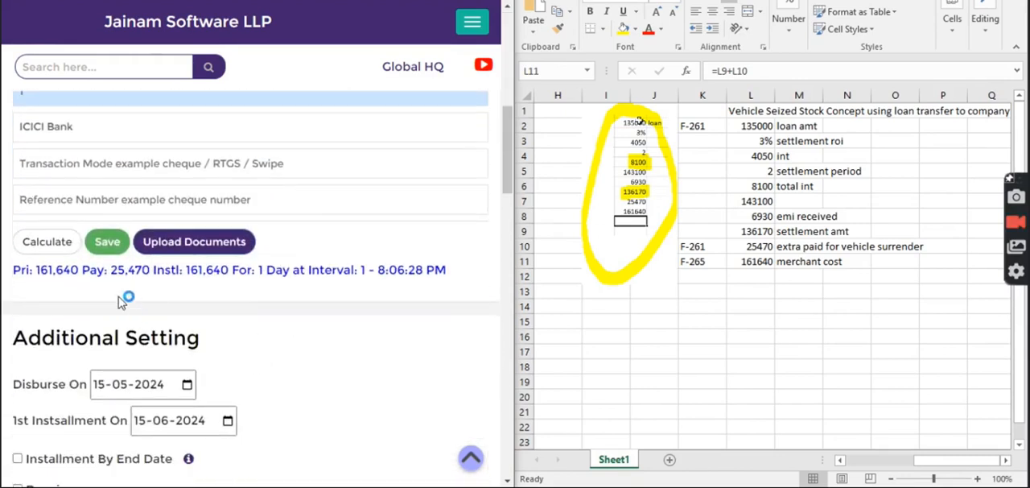
left_click(107, 241)
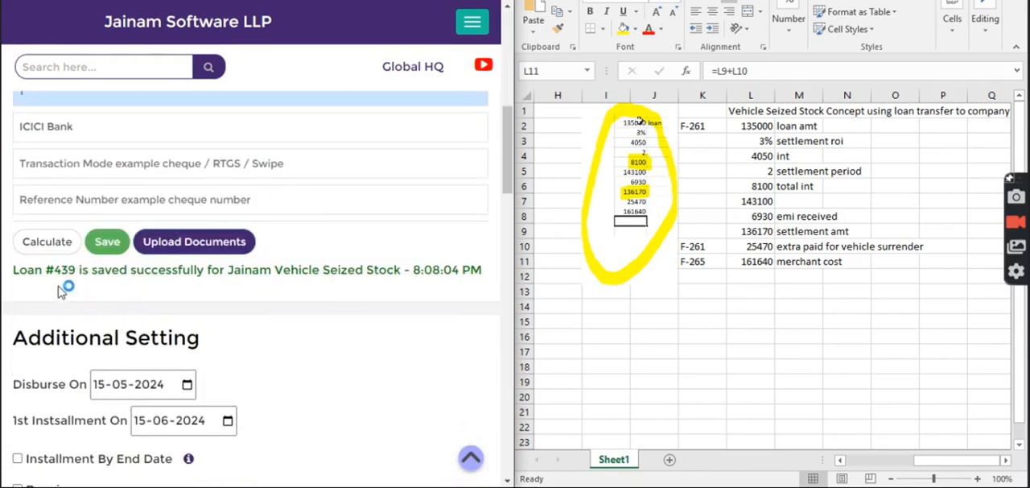
Look up the newly saved Vehicle Seized Stock loan by its loan number.
left_click_drag(54, 273, 78, 273)
scroll(138, 295, "up", 6)
left_click(92, 71)
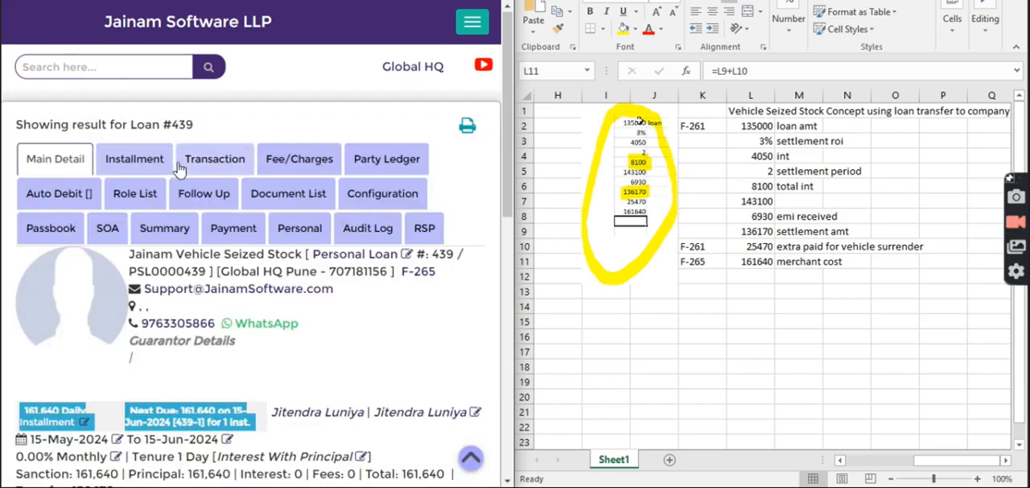
Check the new loan's transaction statement for the bank disbursement and old loan adjustment against the worksheet's settlement amount.
left_click(206, 161)
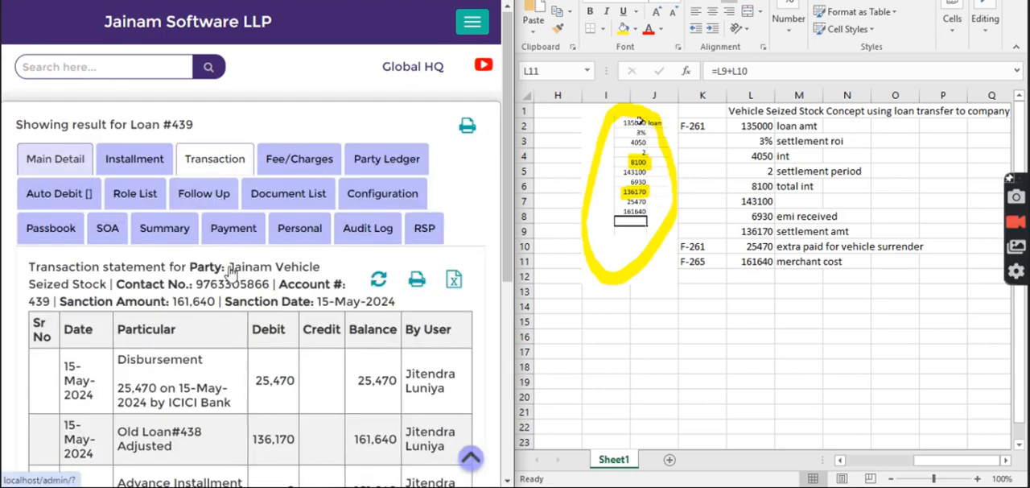
scroll(272, 262, "down", 2)
double_click(269, 230)
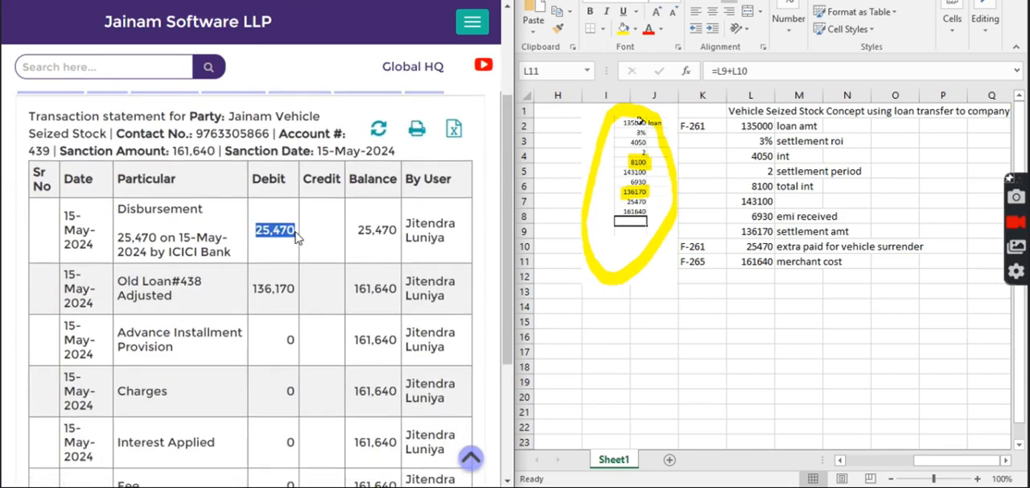
left_click_drag(149, 252, 233, 252)
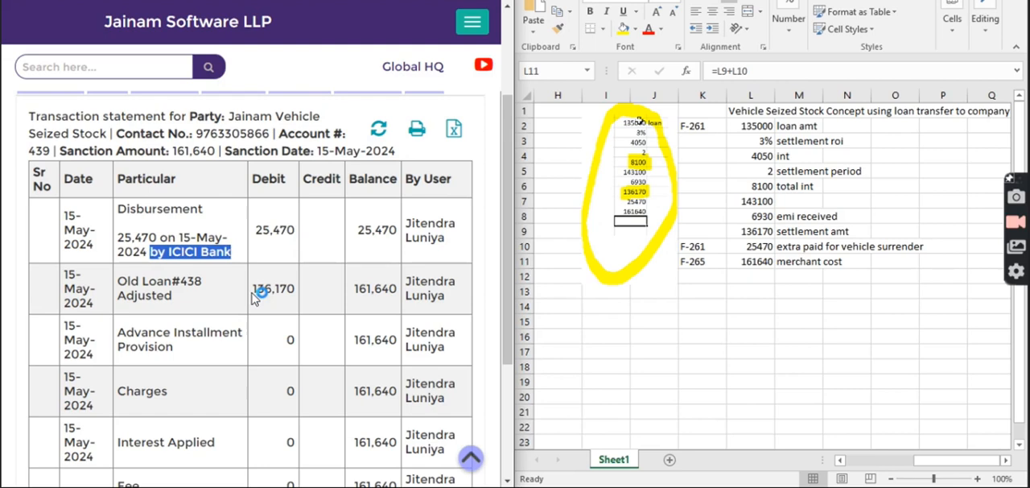
left_click_drag(121, 283, 180, 304)
left_click_drag(252, 290, 299, 288)
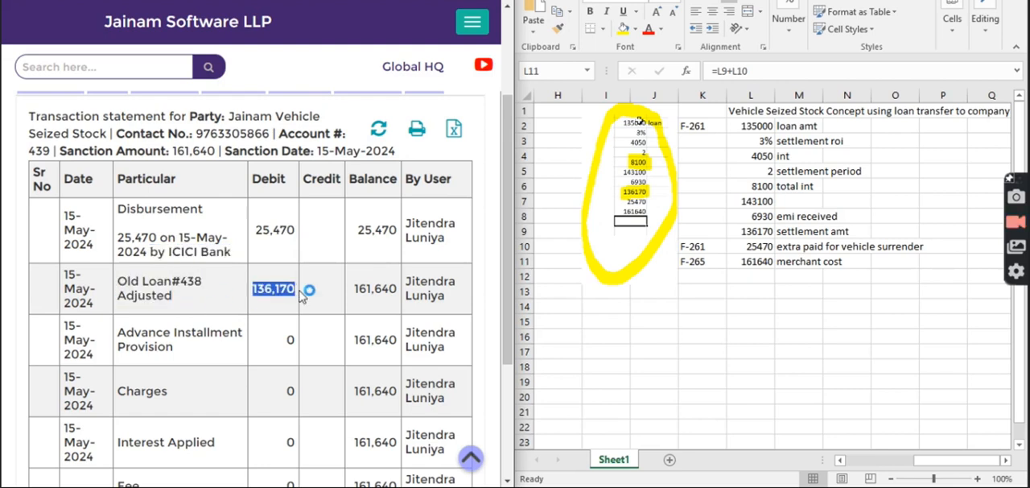
left_click(752, 231)
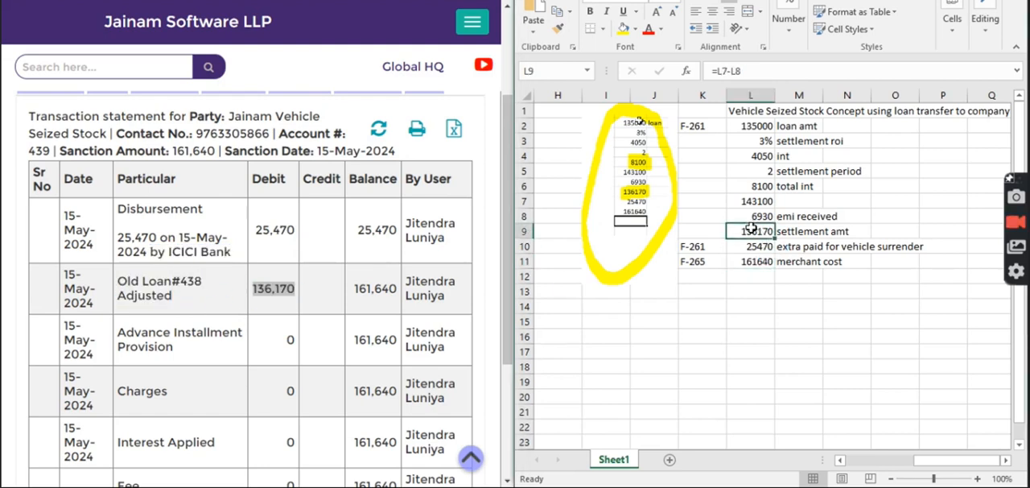
scroll(285, 330, "down", 2)
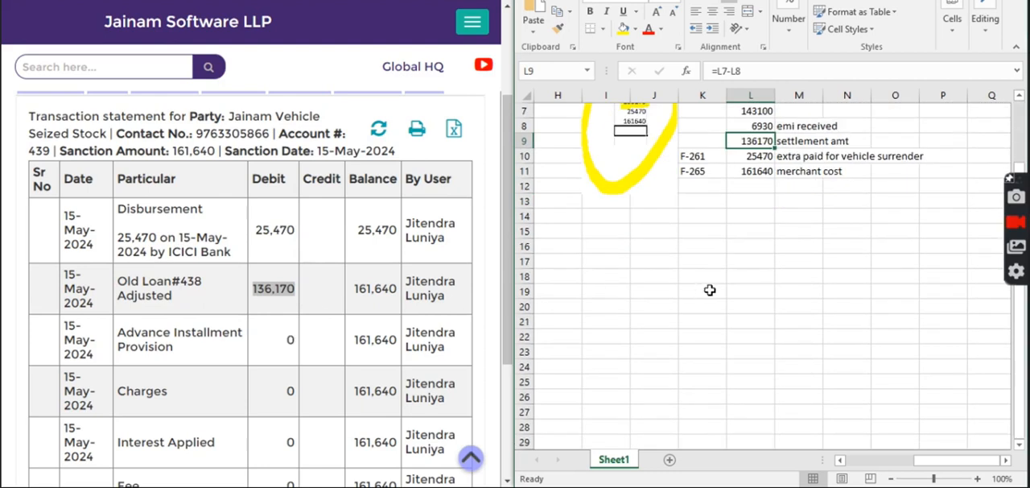
scroll(708, 291, "up", 2)
Compare the transaction statement's total balance with the worksheet's merchant cost.
left_click(394, 315)
scroll(392, 337, "down", 3)
double_click(354, 368)
left_click(750, 261)
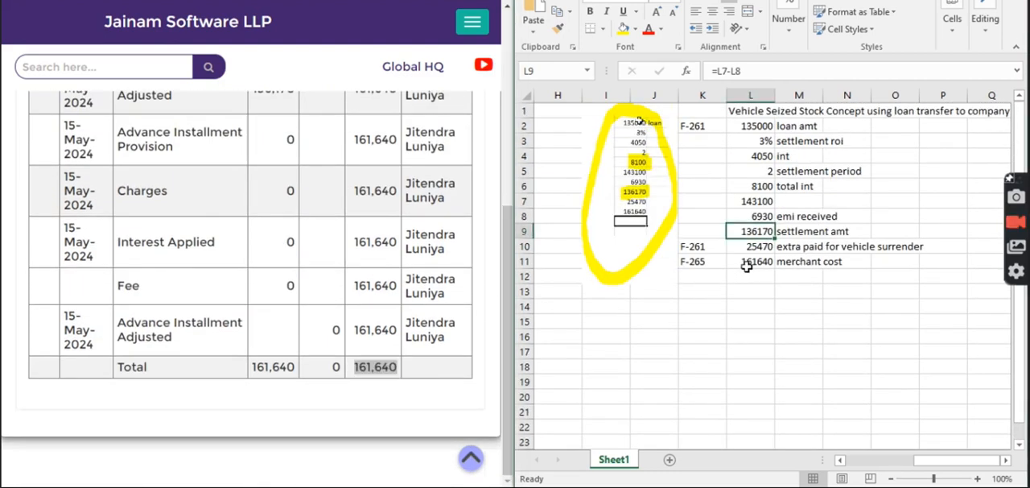
left_click(337, 280)
scroll(337, 281, "up", 5)
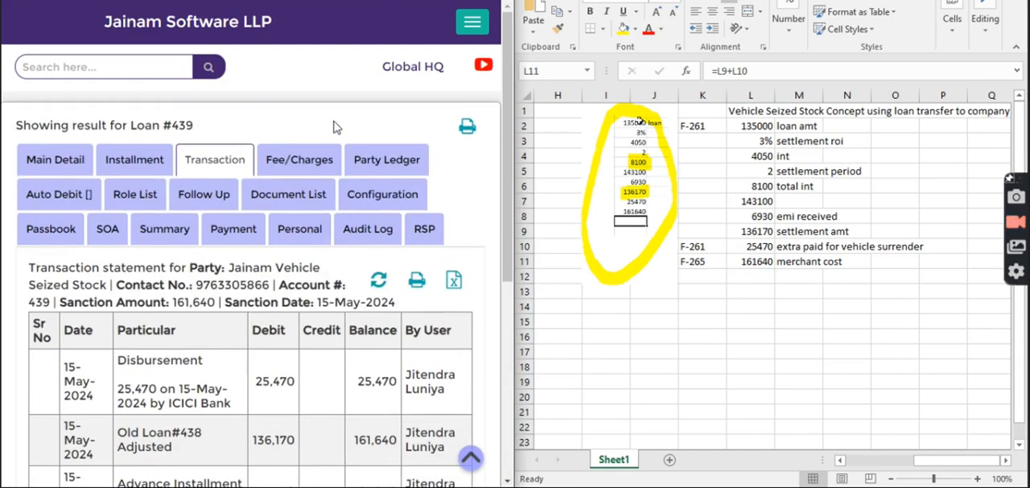
Delete the existing ICICI Bank payment of 25,470 from the loan's payment records.
left_click(233, 231)
scroll(222, 326, "down", 5)
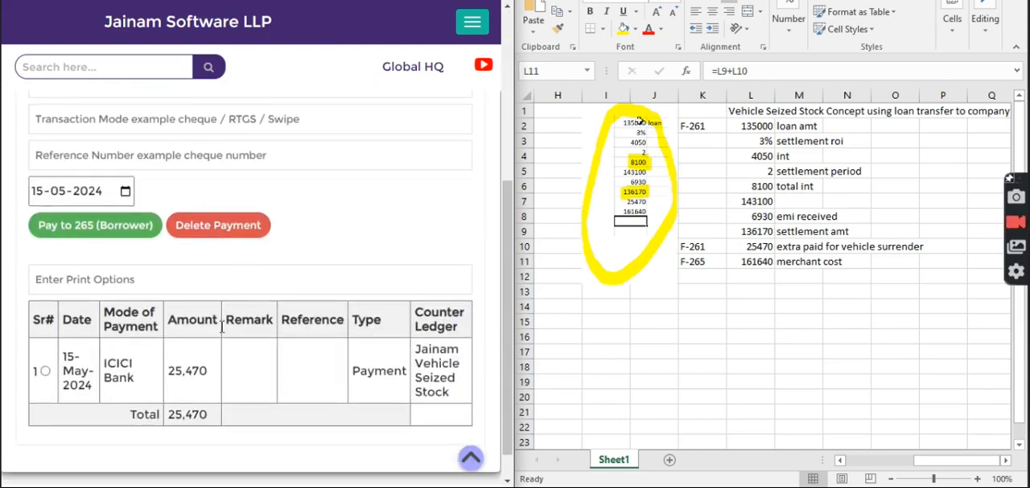
left_click_drag(169, 375, 219, 380)
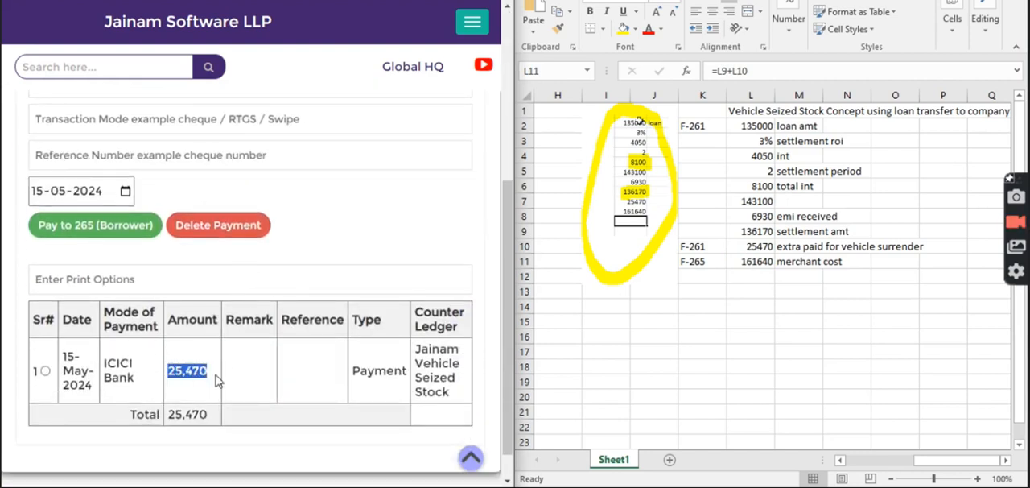
left_click(44, 370)
left_click(231, 226)
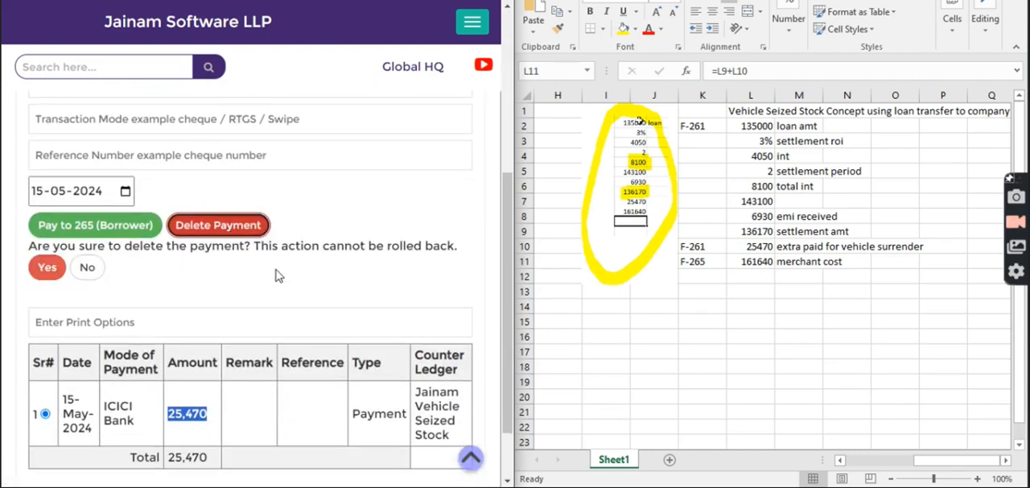
left_click(47, 268)
Record a third-party payment of 25470 by ICICI Bank dated 15-05-2024 to the surrendering customer's F- number from the worksheet.
scroll(113, 241, "up", 2)
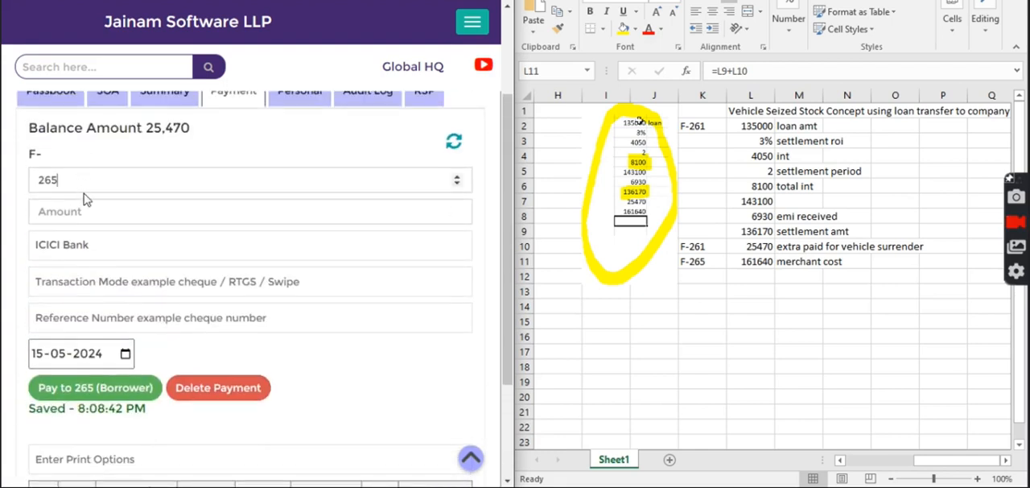
key("BackSpace")
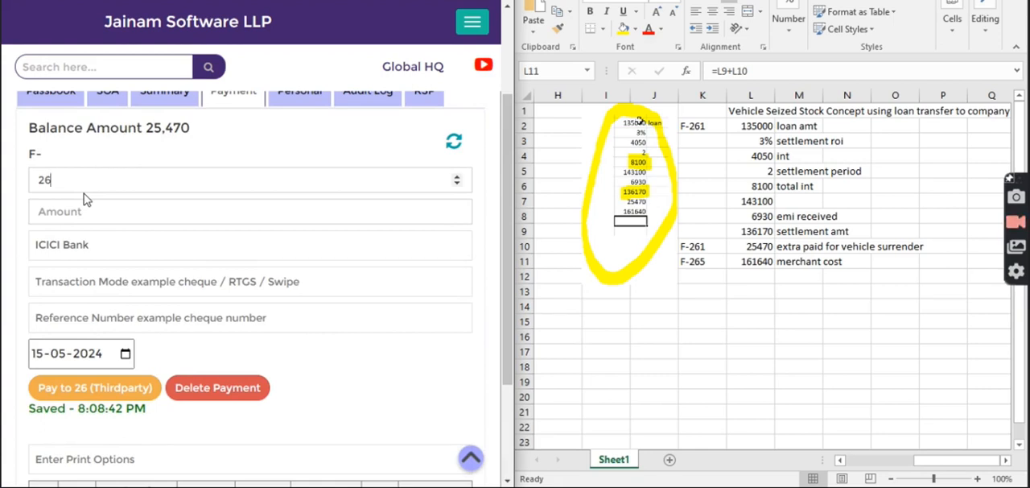
type("1")
left_click(704, 245)
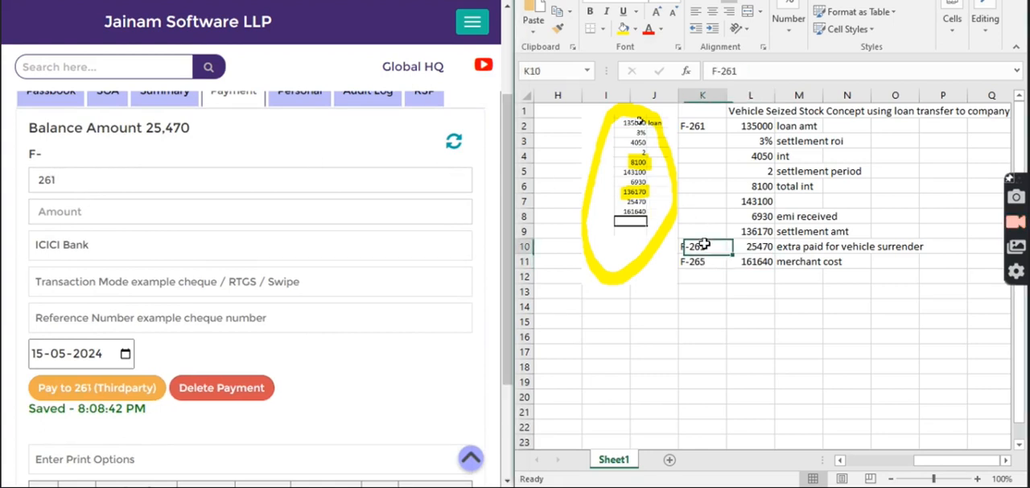
left_click(108, 215)
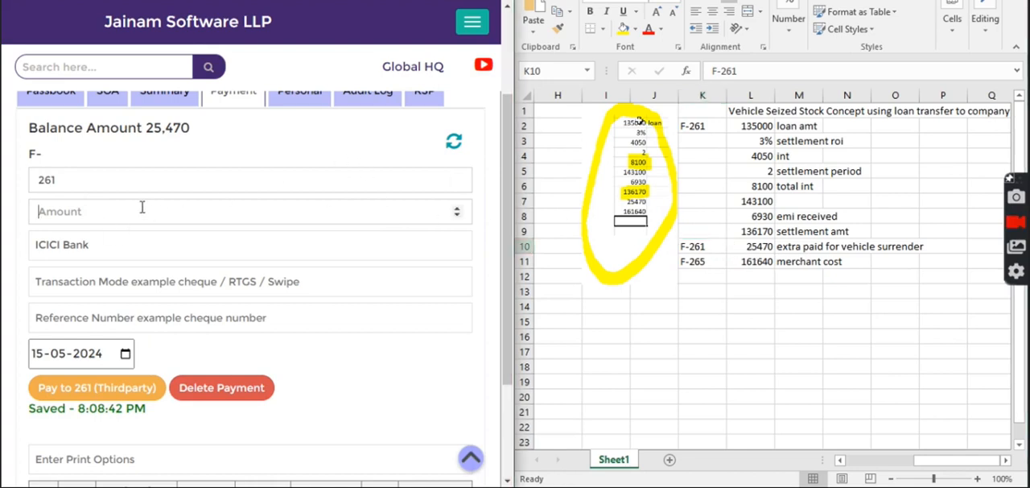
type("25470")
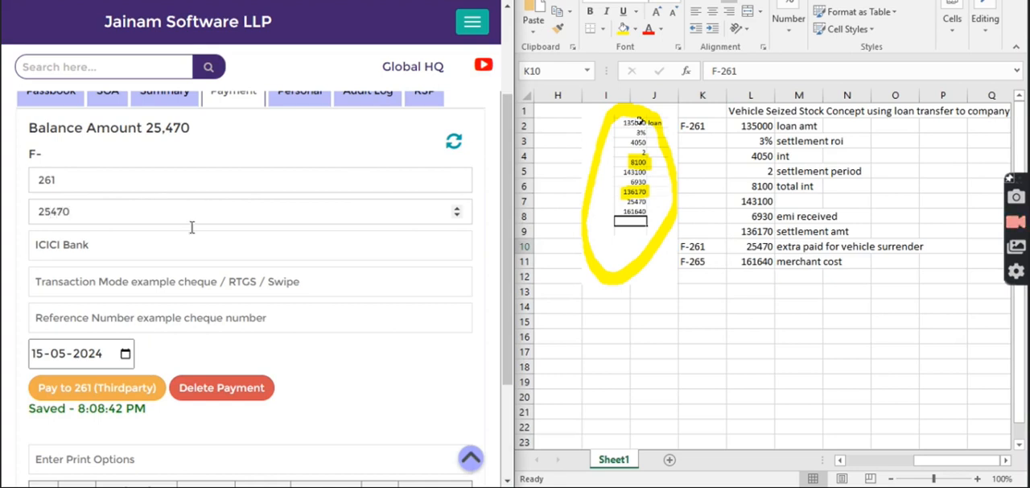
scroll(193, 358, "down", 2)
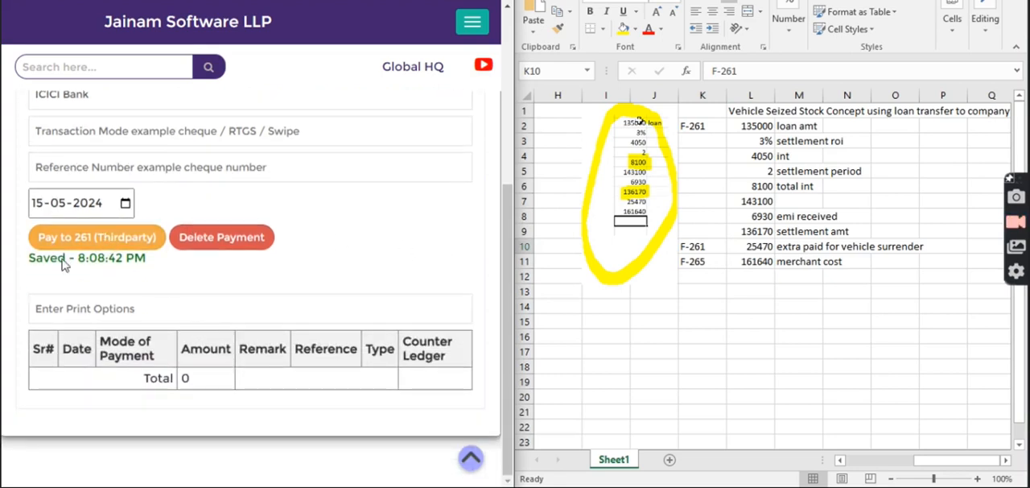
left_click(113, 237)
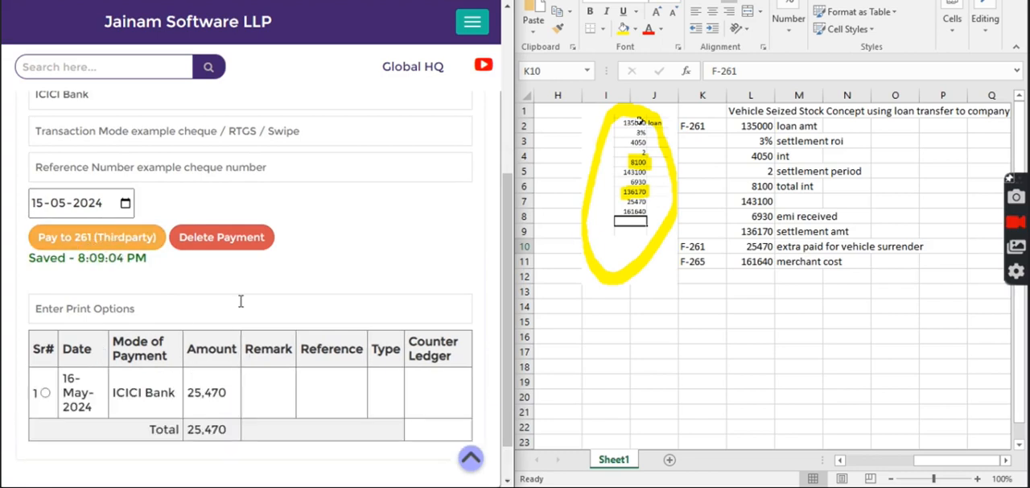
Review the loan's ledger summary for the customer's and ICICI Bank's debit and credit entries.
scroll(292, 305, "up", 4)
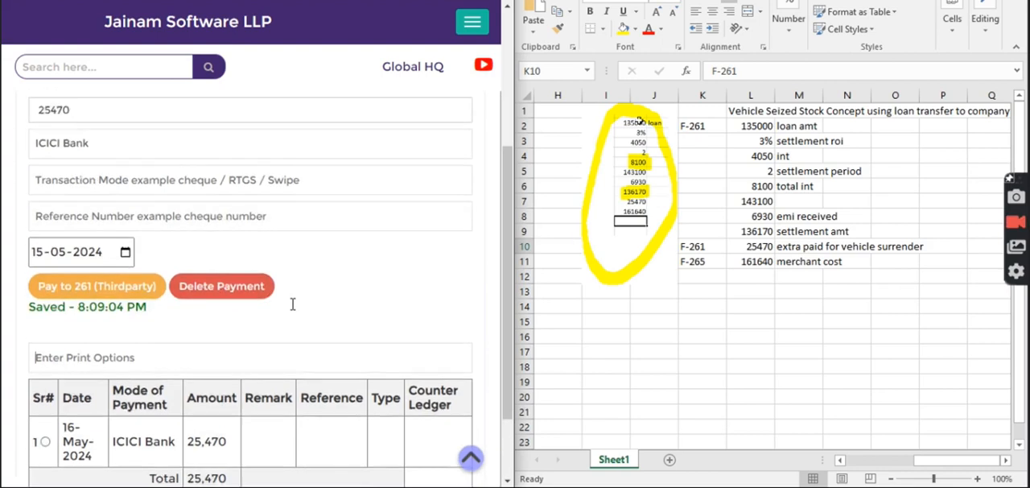
left_click_drag(172, 126, 194, 126)
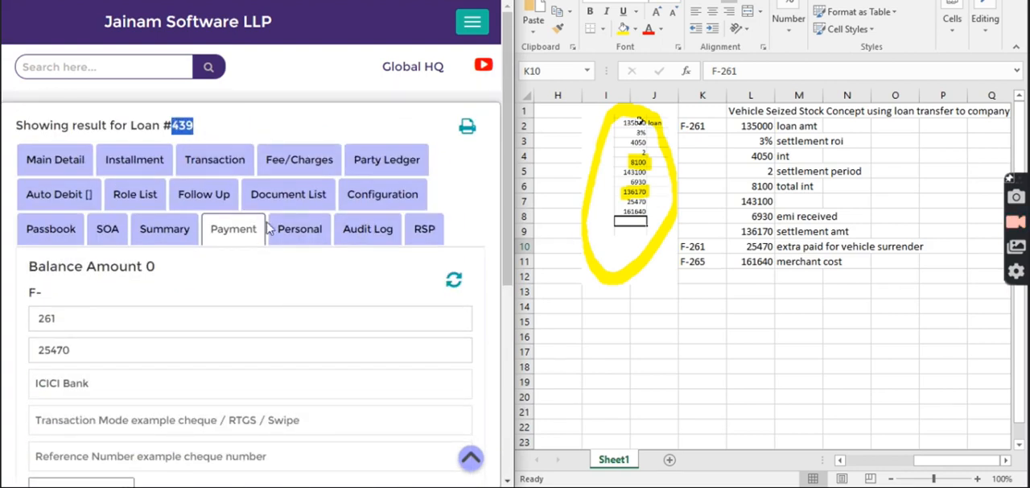
left_click(185, 228)
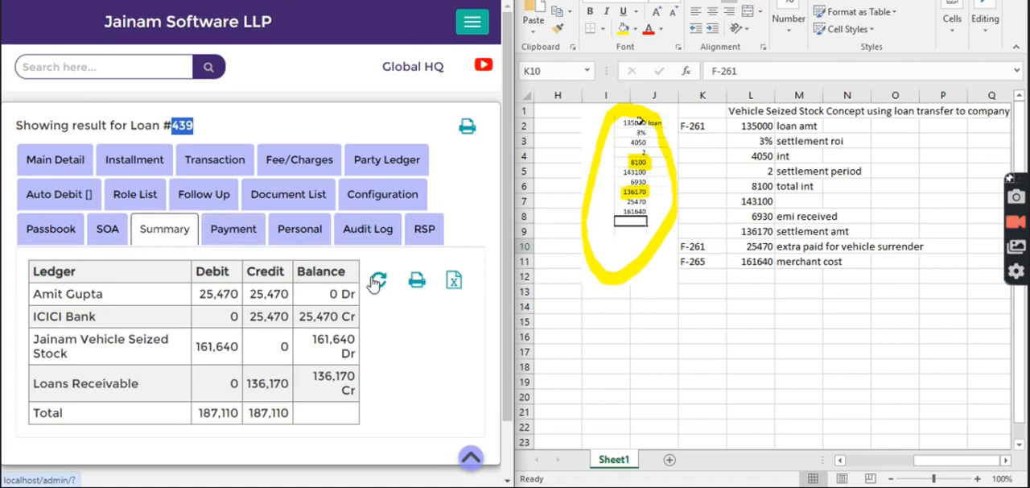
left_click_drag(34, 293, 131, 292)
left_click(215, 294)
left_click_drag(198, 293, 287, 303)
left_click(288, 304)
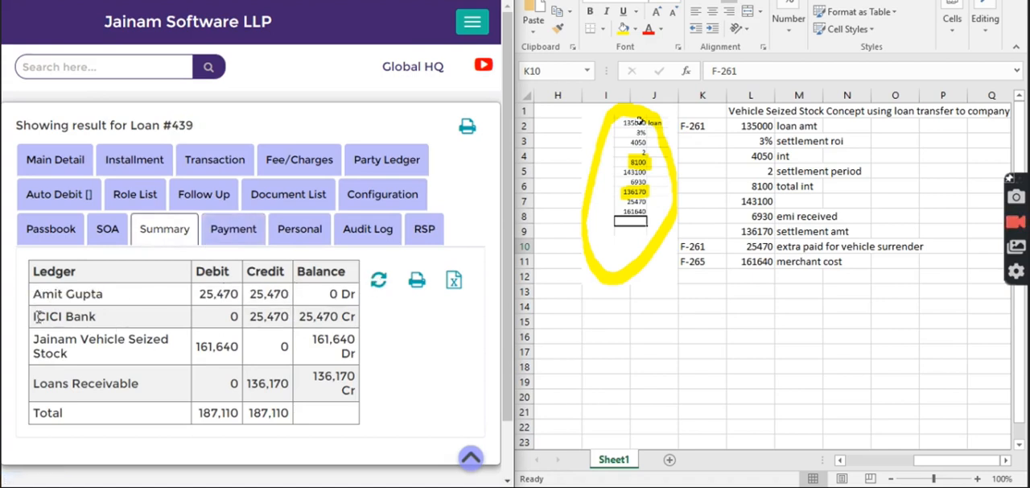
left_click_drag(36, 316, 120, 326)
left_click_drag(250, 316, 286, 320)
left_click(123, 316)
left_click_drag(195, 294, 238, 296)
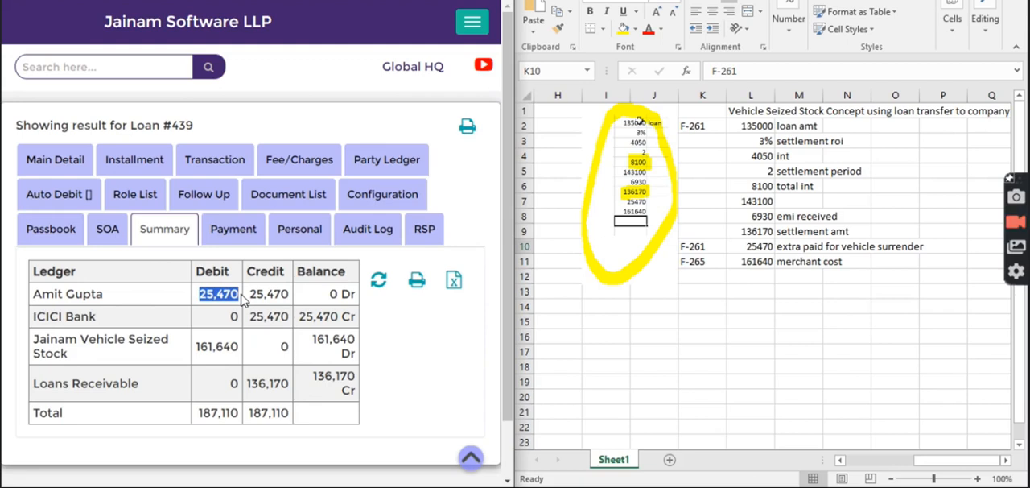
Examine the Jainam Vehicle Seized Stock debit and the Loans Receivable credit in the ledger summary.
left_click_drag(29, 342, 83, 362)
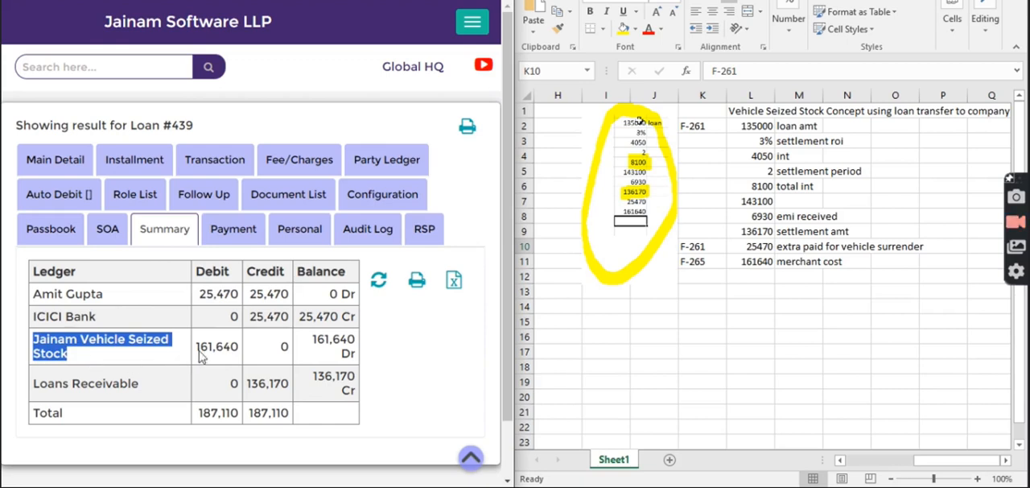
left_click_drag(197, 356, 239, 347)
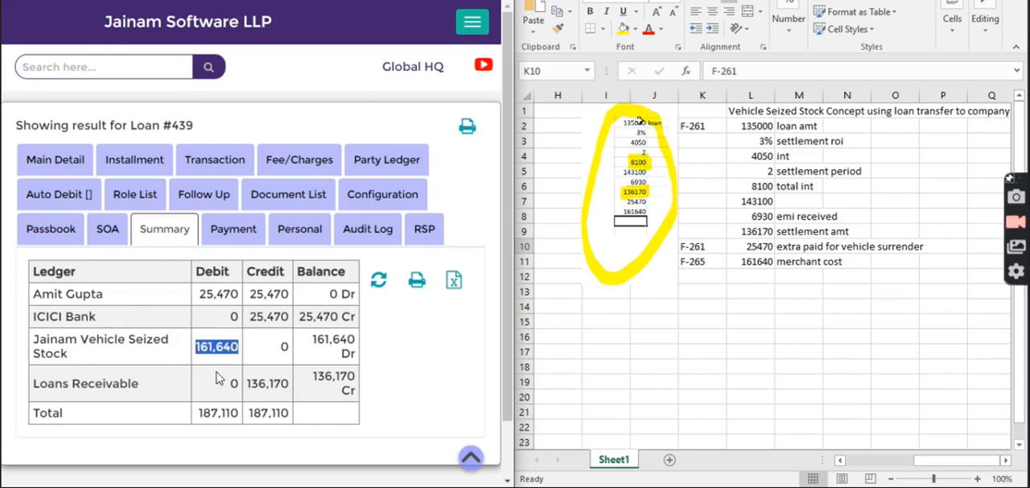
left_click(257, 354)
left_click_drag(33, 381, 140, 395)
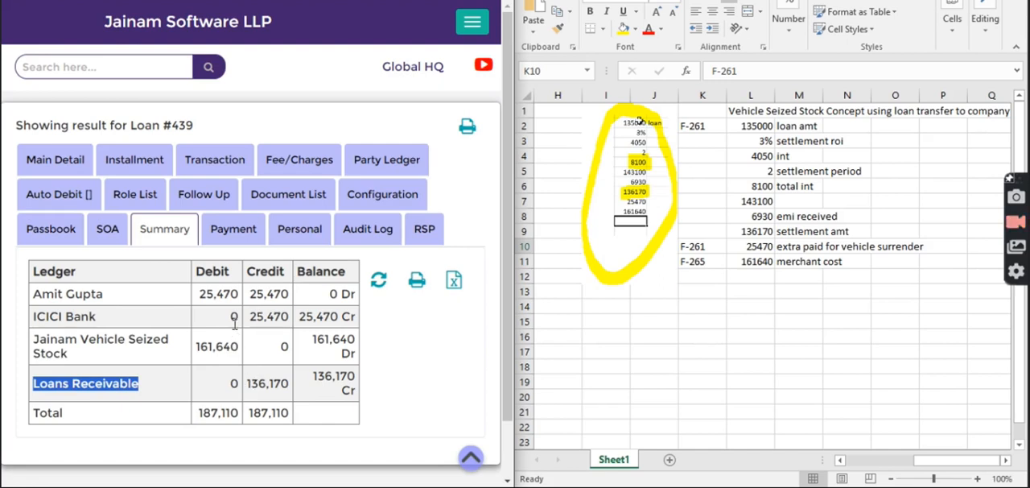
left_click_drag(249, 389, 292, 393)
Look up the customer's original vehicle loan by its loan number.
left_click(116, 66)
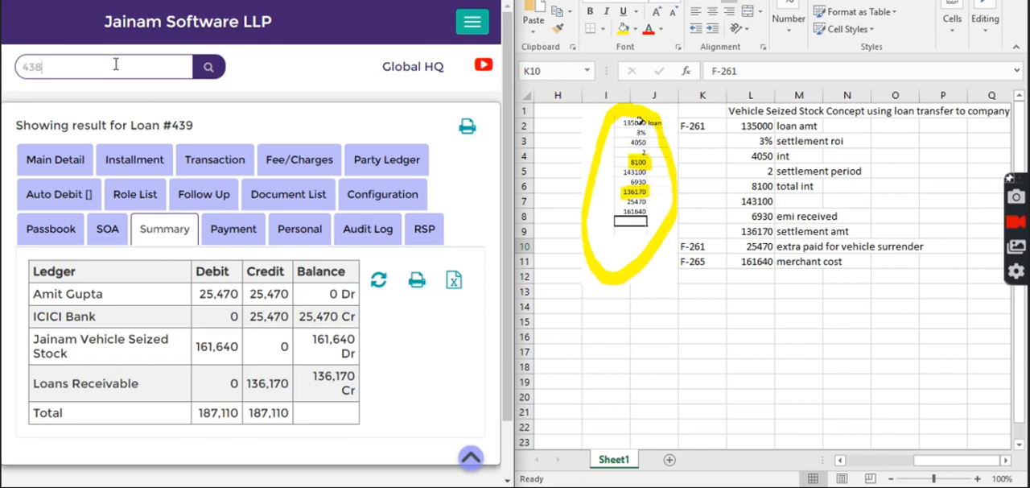
type("438")
key("Return")
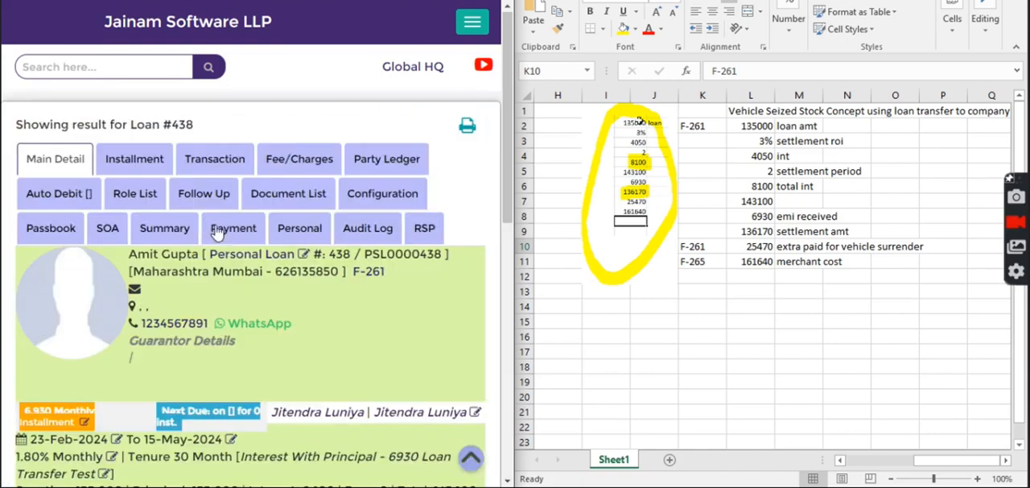
left_click(230, 229)
Review the worksheet's loan amount, settlement ROI, interest, settlement period and total interest calculation for the surrendering customer.
left_click(749, 127)
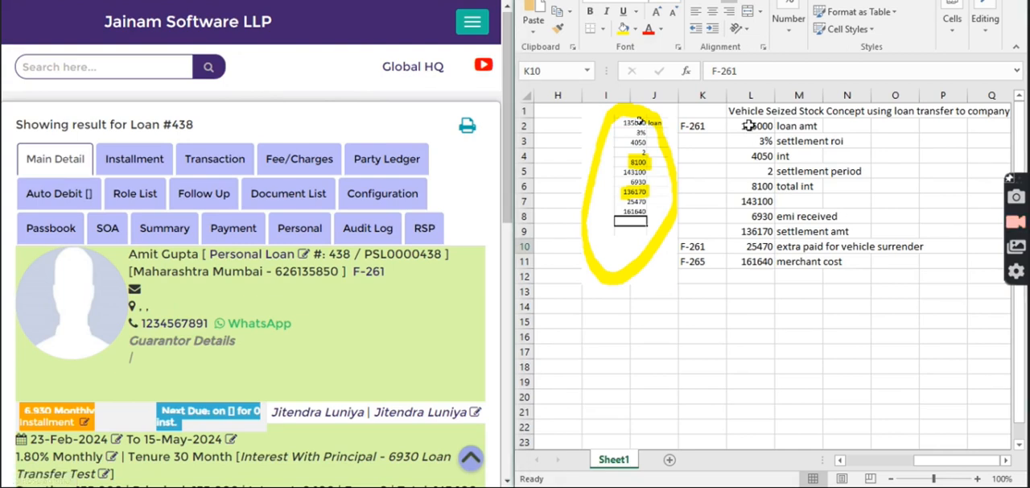
left_click(757, 126)
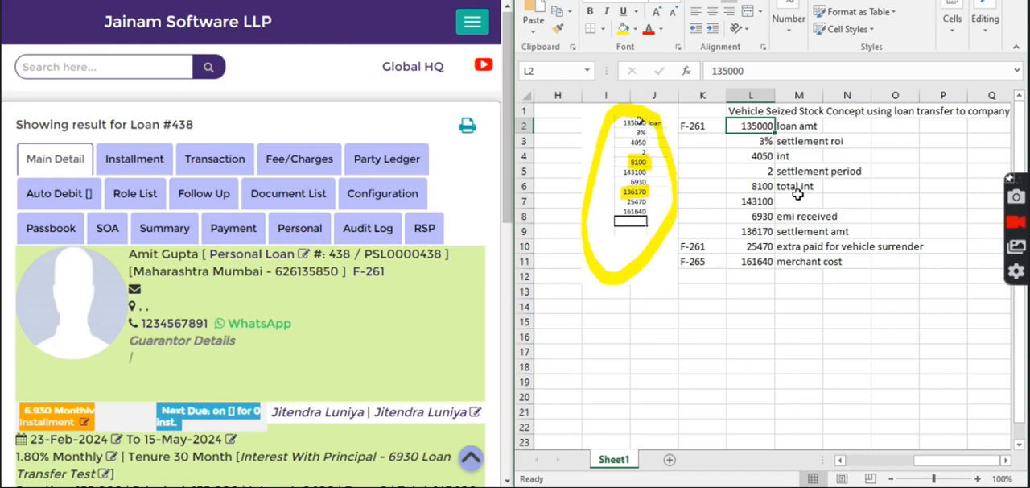
left_click(796, 127)
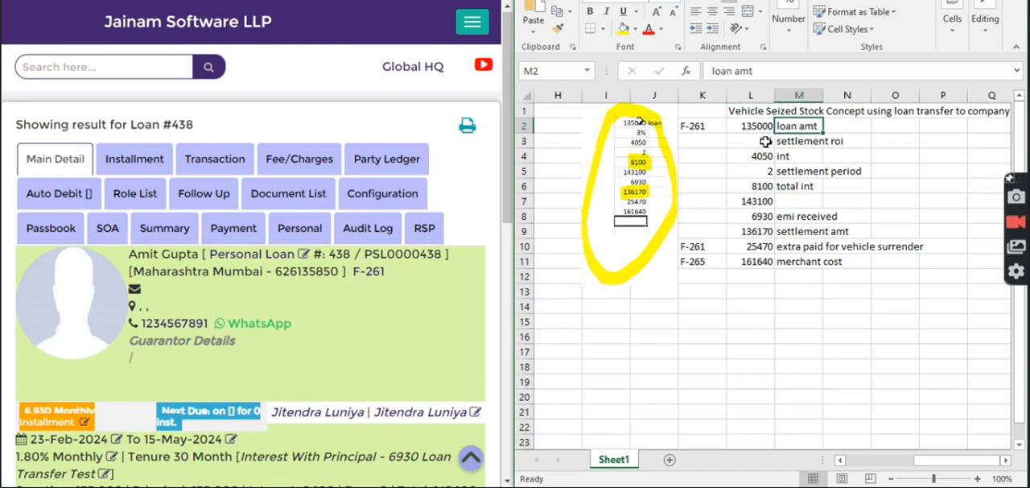
left_click(765, 141)
left_click(758, 219)
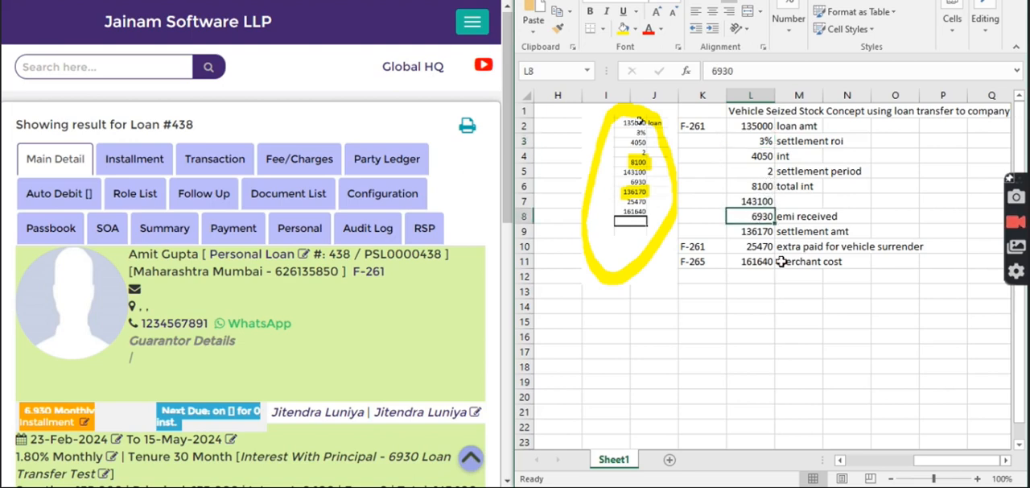
left_click(766, 140)
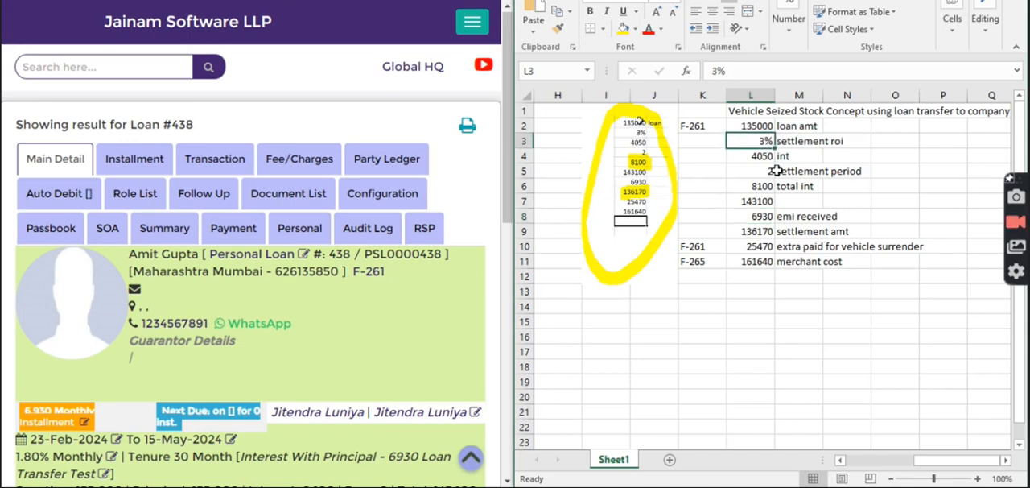
left_click(796, 142)
left_click(760, 144)
left_click(760, 156)
left_click(760, 175)
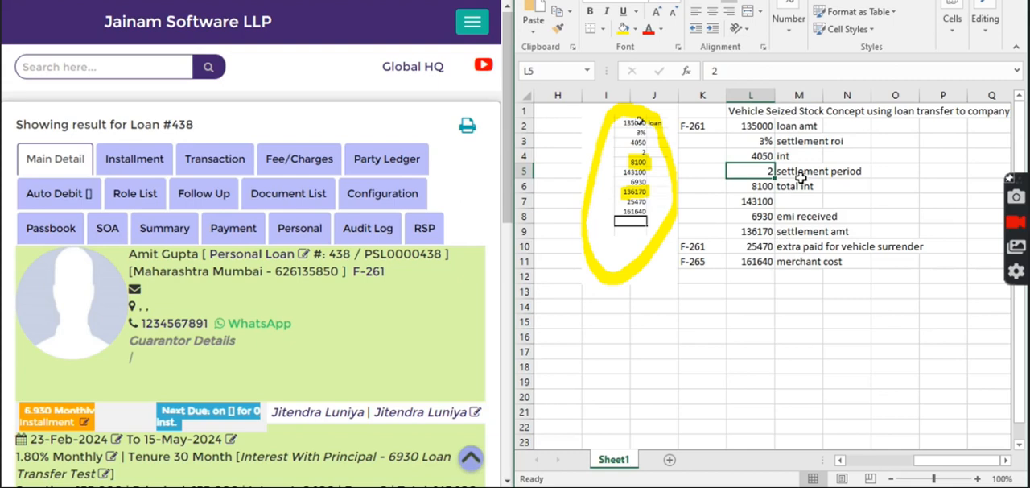
left_click(796, 172)
left_click(761, 188)
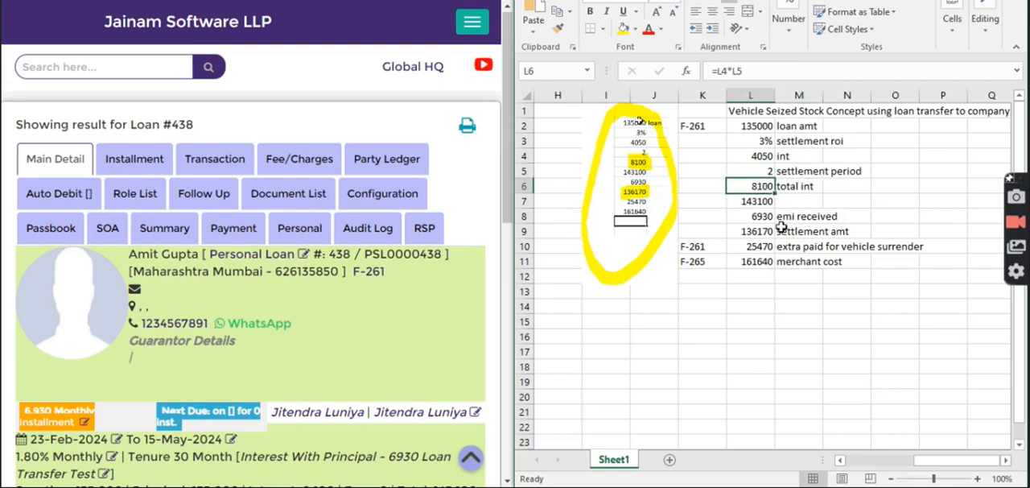
Examine the worksheet's loan-plus-interest total, EMI received, settlement amount, extra surrender payment and merchant cost formulas.
left_click(750, 202)
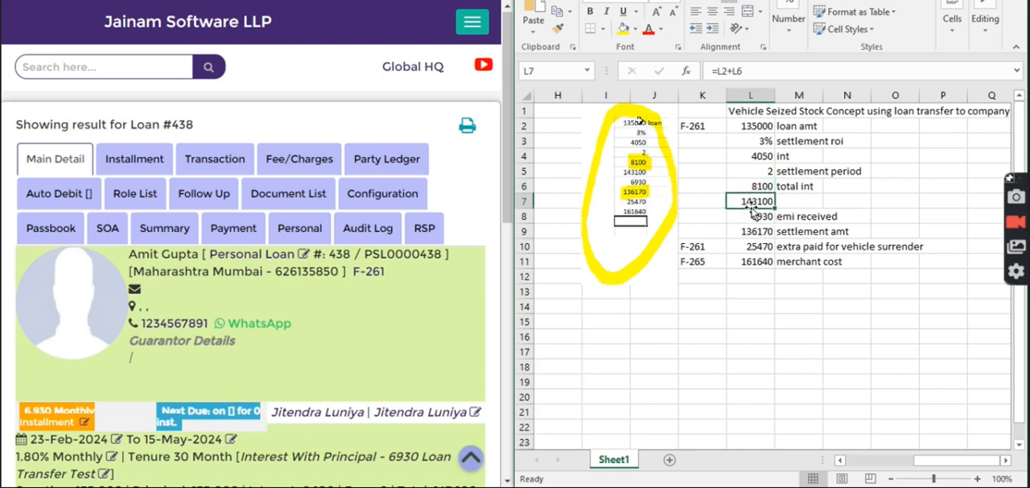
left_click(764, 216)
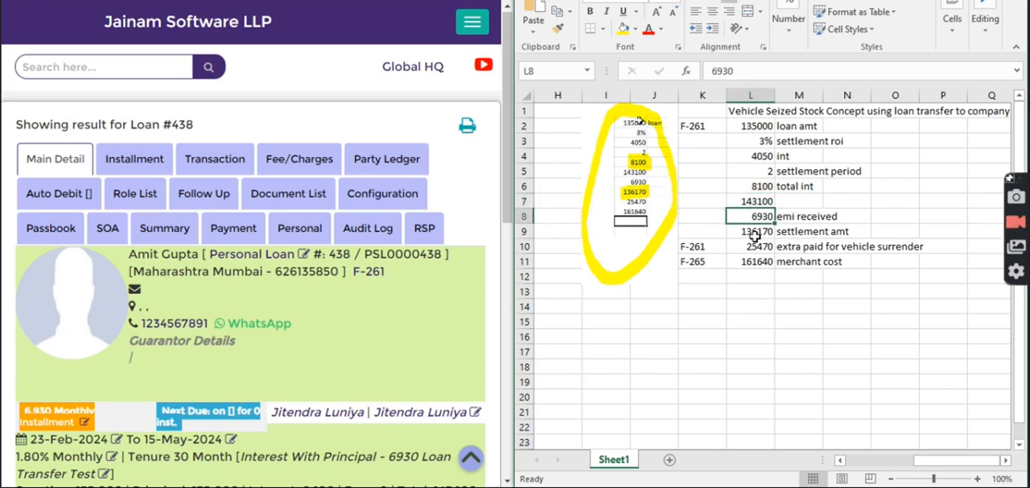
left_click(755, 234)
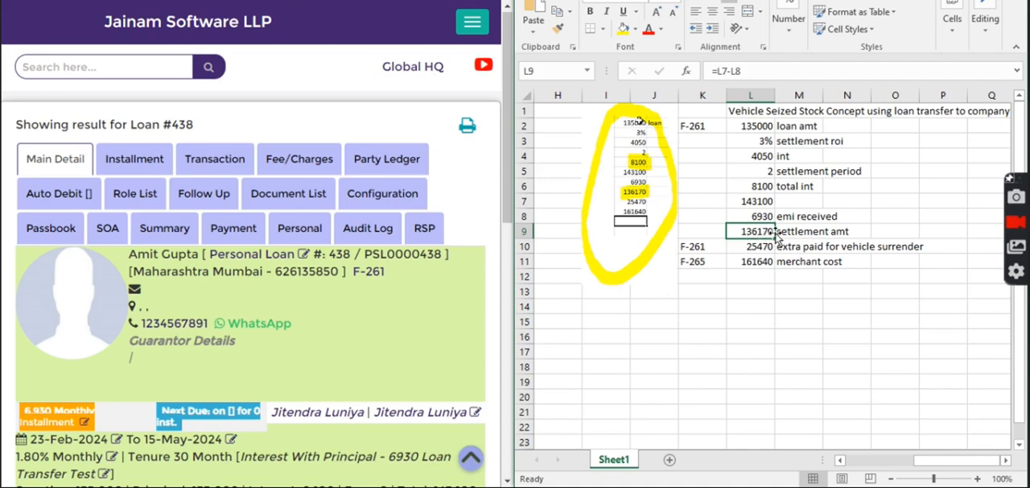
left_click(756, 249)
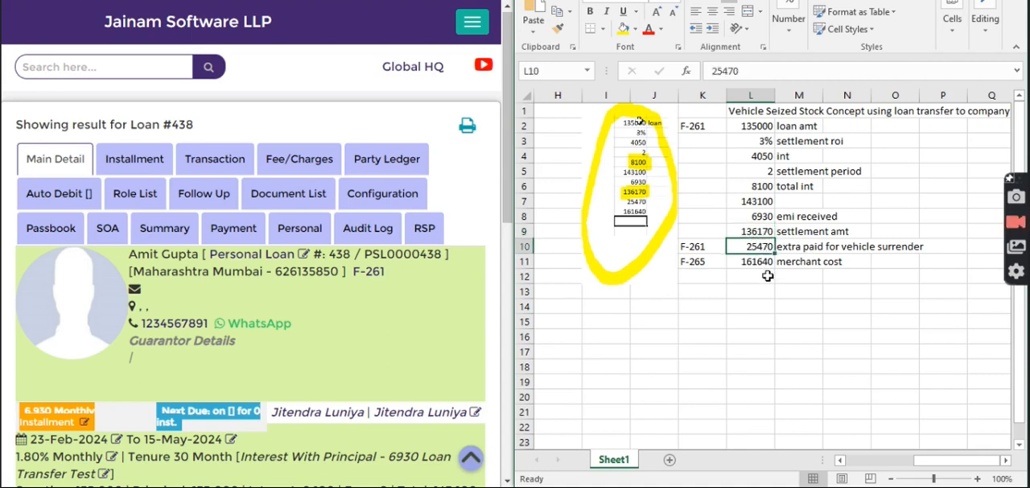
left_click(752, 262)
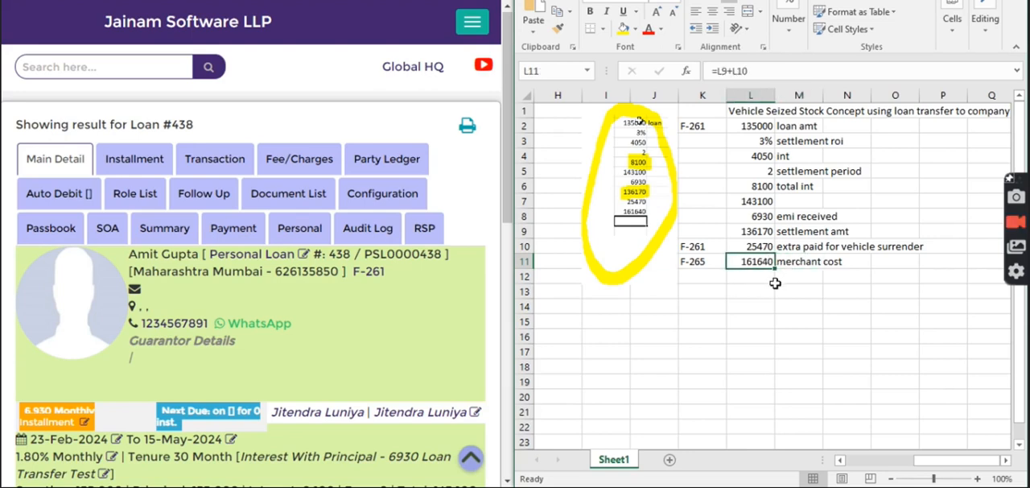
left_click(752, 232)
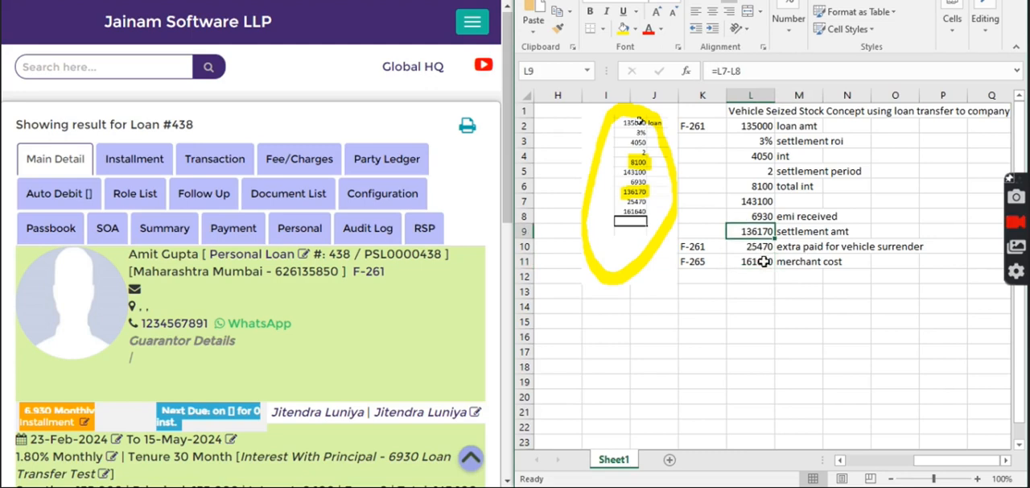
Check the original loan's transaction statement for the ICICI Bank installment and the preclosure transfer of the receivable.
left_click(215, 158)
scroll(234, 352, "down", 10)
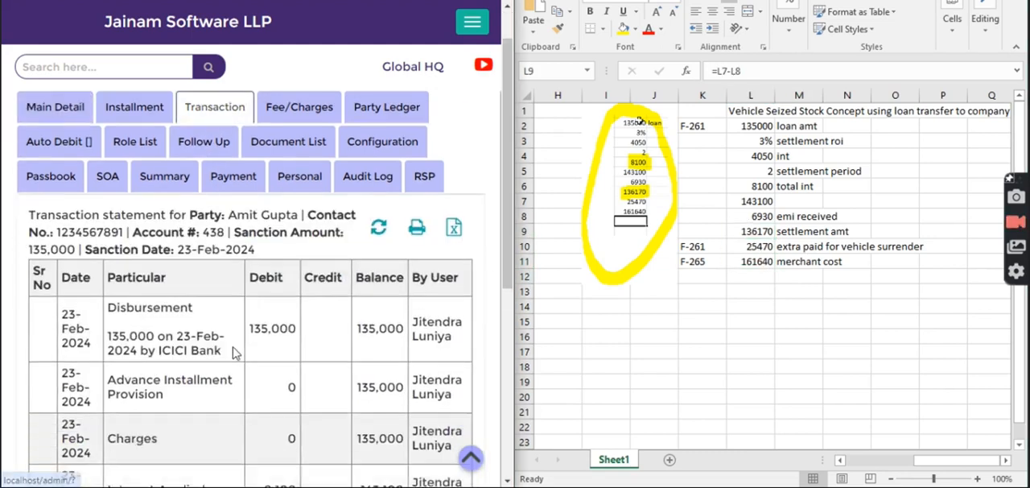
left_click_drag(305, 322, 348, 322)
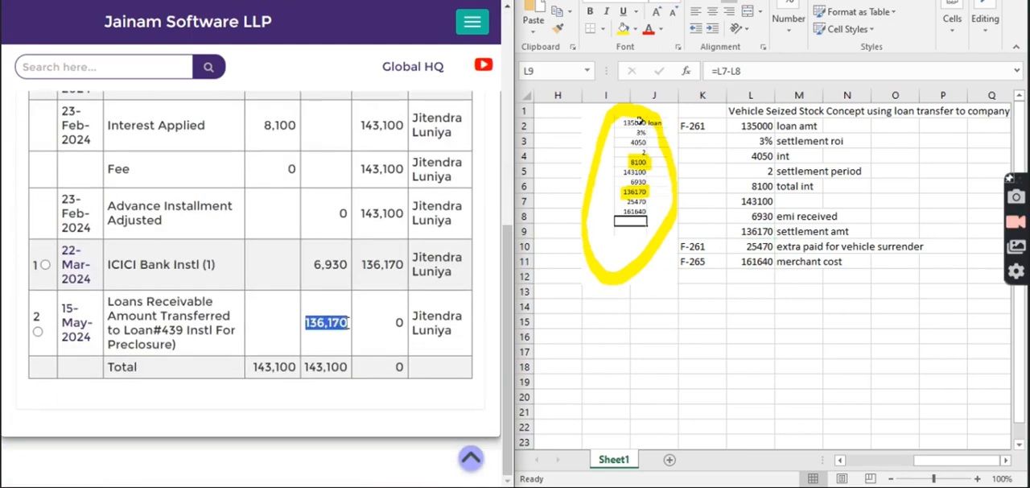
left_click(327, 293)
left_click_drag(314, 265, 351, 272)
scroll(338, 289, "up", 10)
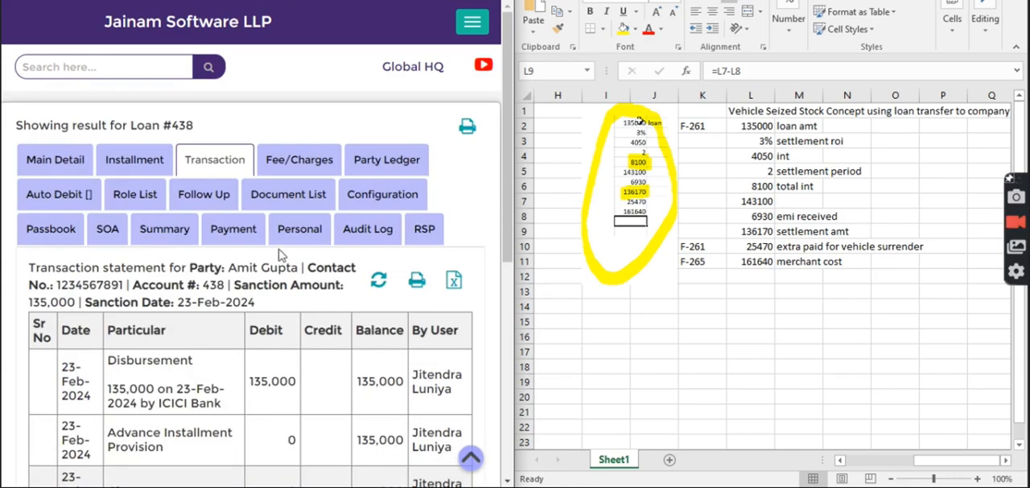
Examine the Interest Income credit in the original loan's ledger summary.
left_click(163, 229)
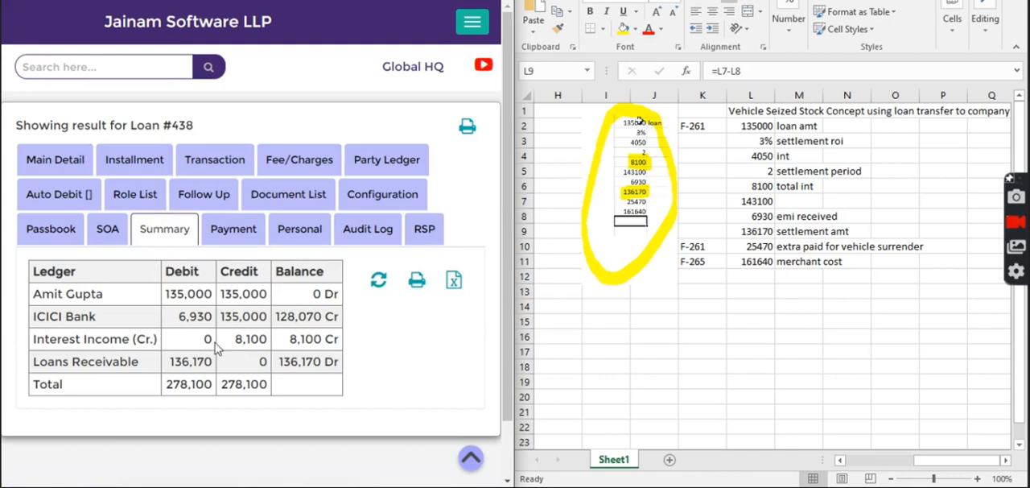
left_click_drag(76, 339, 130, 339)
left_click_drag(235, 339, 278, 350)
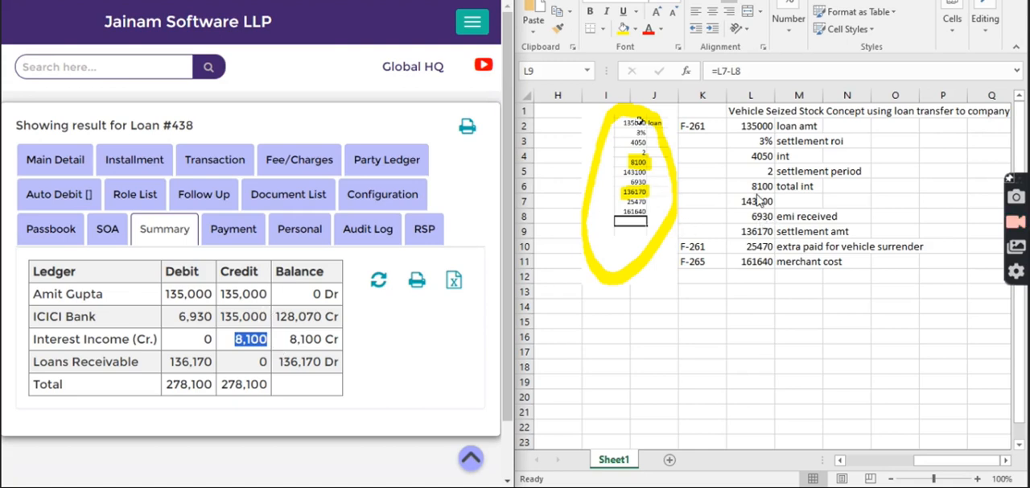
Look up the Jainam Vehicle Seized Stock loan by its loan number and open its ledger summary.
left_click(102, 66)
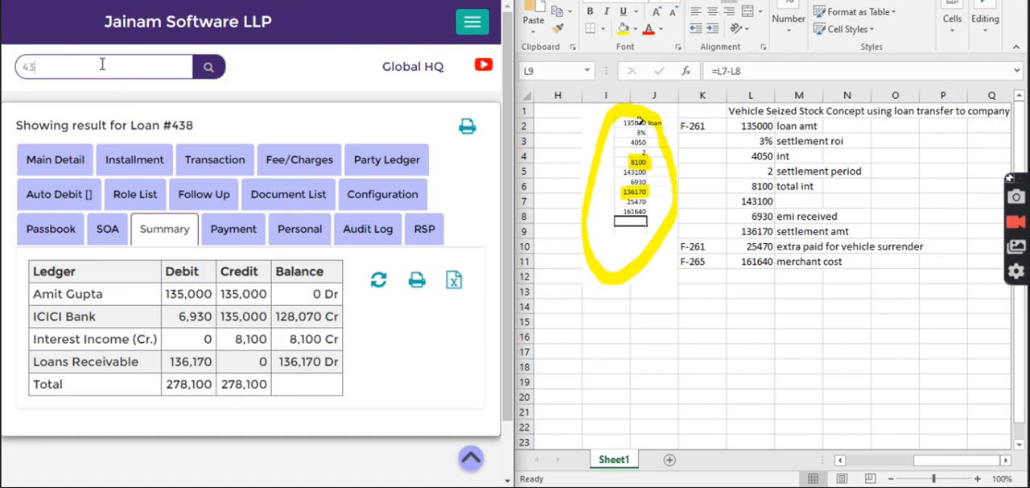
type("439")
key("Return")
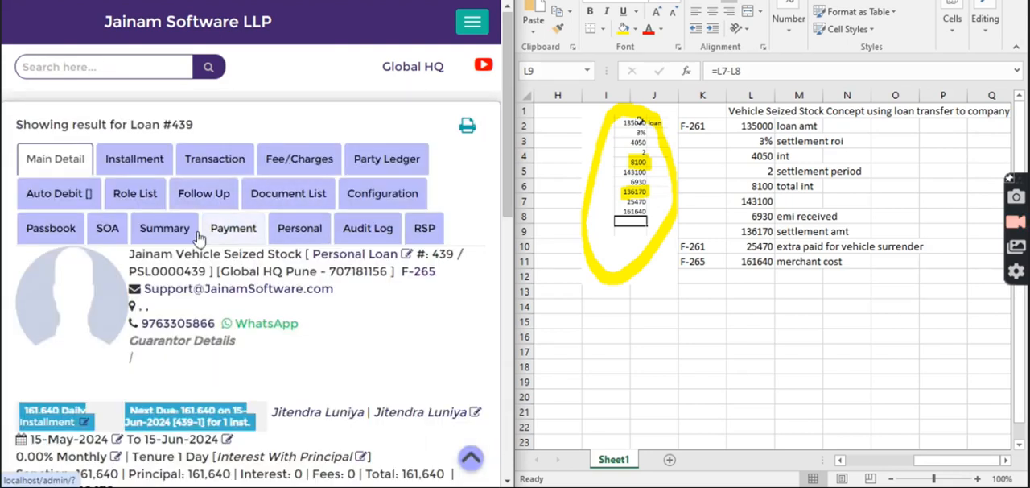
left_click(169, 228)
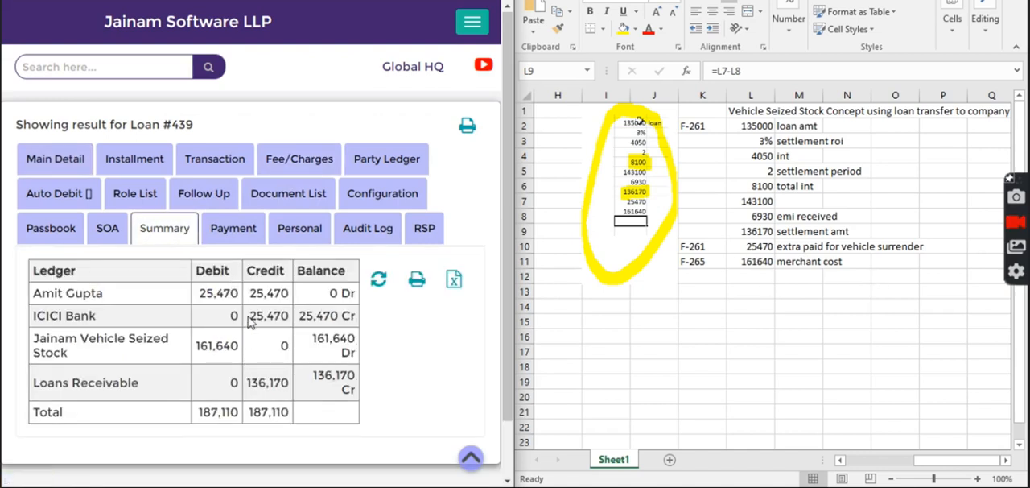
Check the ICICI Bank credit and the customer's ledger entry in the summary, and return to the home page.
left_click_drag(252, 318, 289, 319)
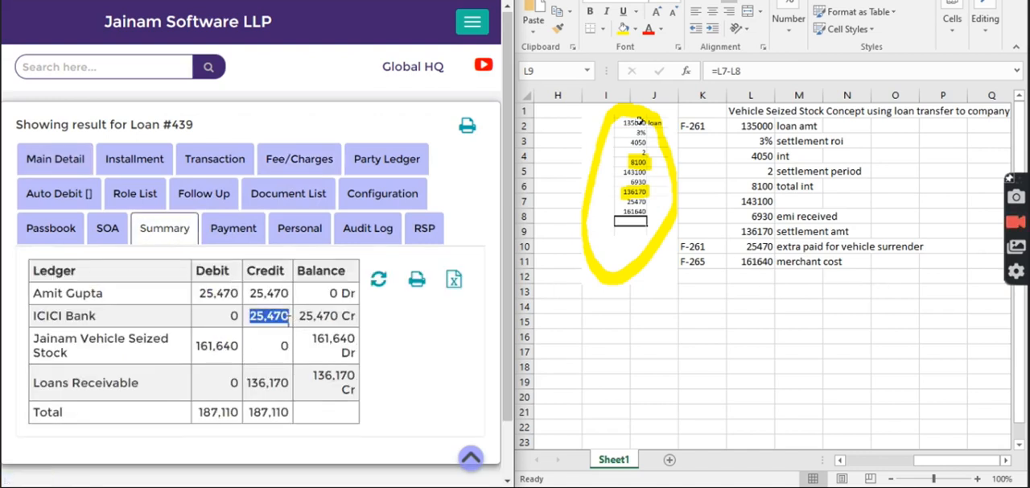
left_click(282, 335)
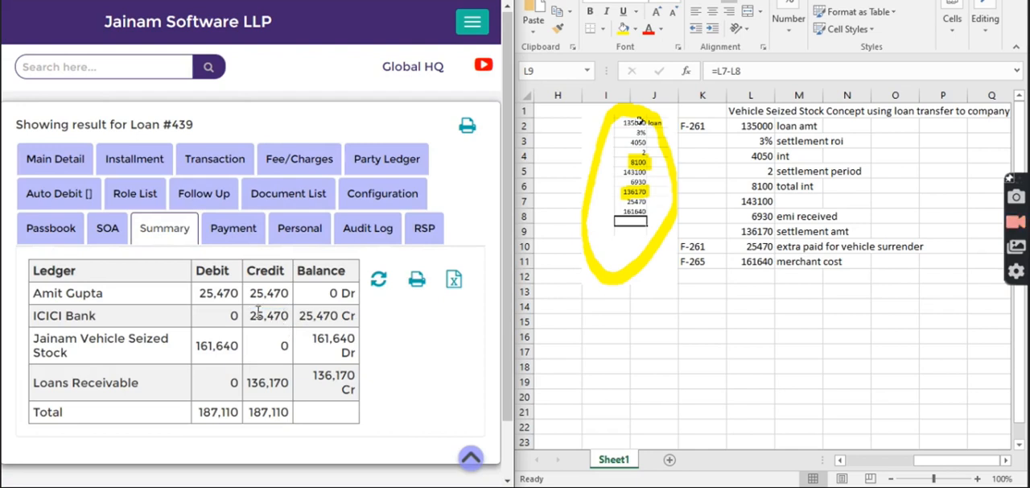
left_click_drag(33, 295, 117, 300)
left_click(160, 306)
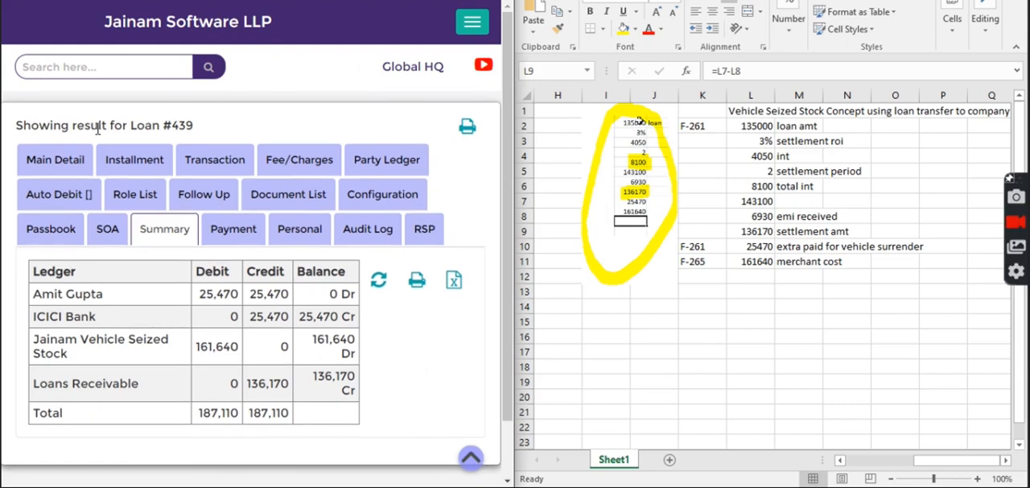
left_click(121, 26)
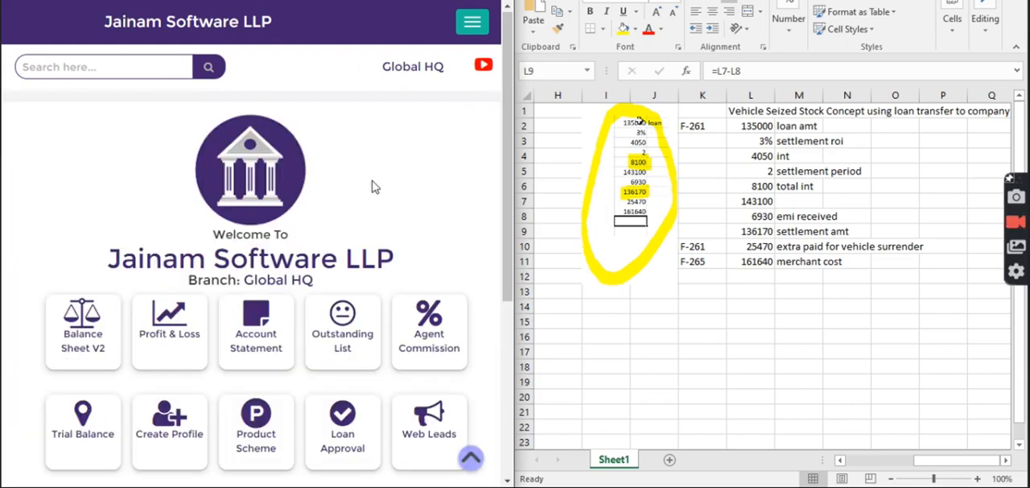